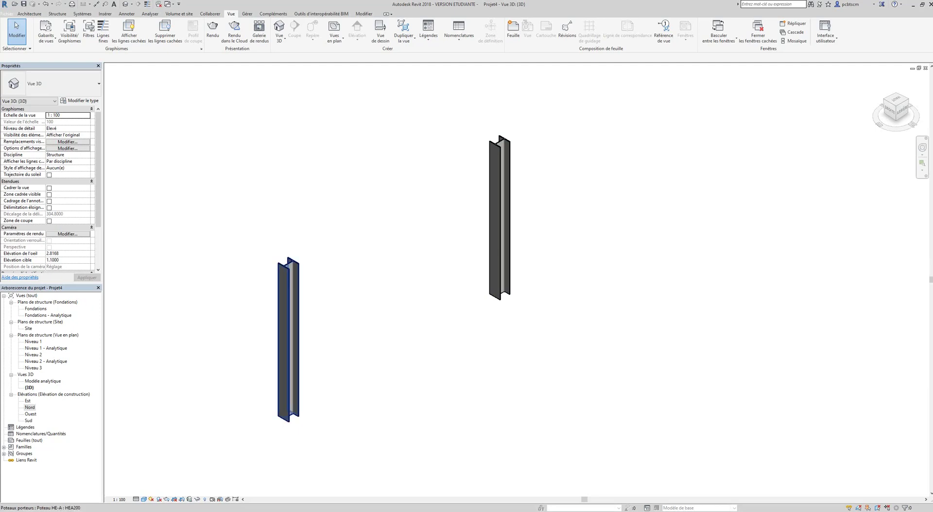
In the Niveau 2 structural plan, rotate the HEA200 column at grid intersection A-1 by 90° clockwise.
click(292, 264)
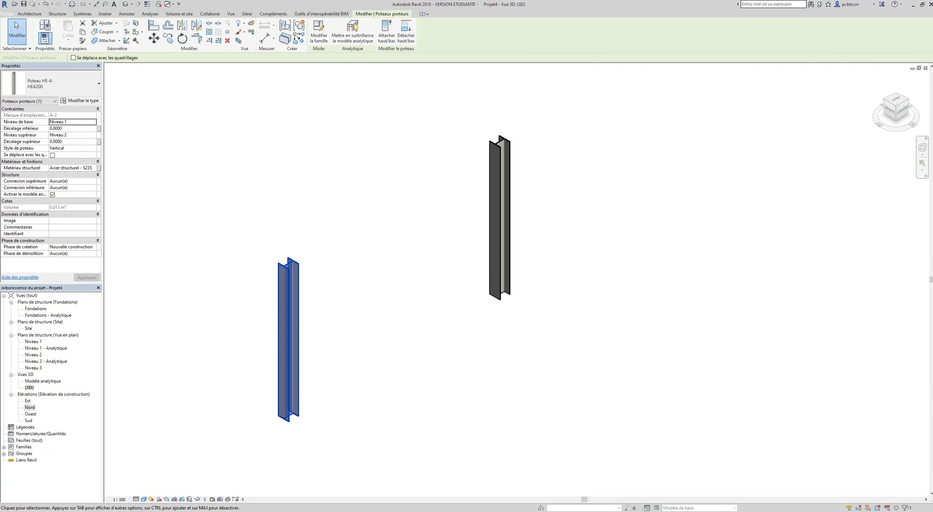
double_click(33, 354)
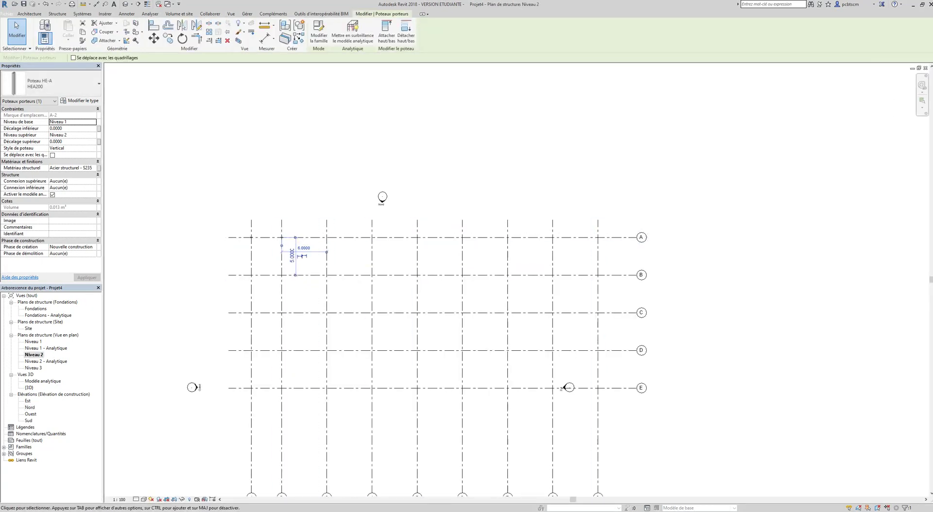
scroll(263, 241, up, 8)
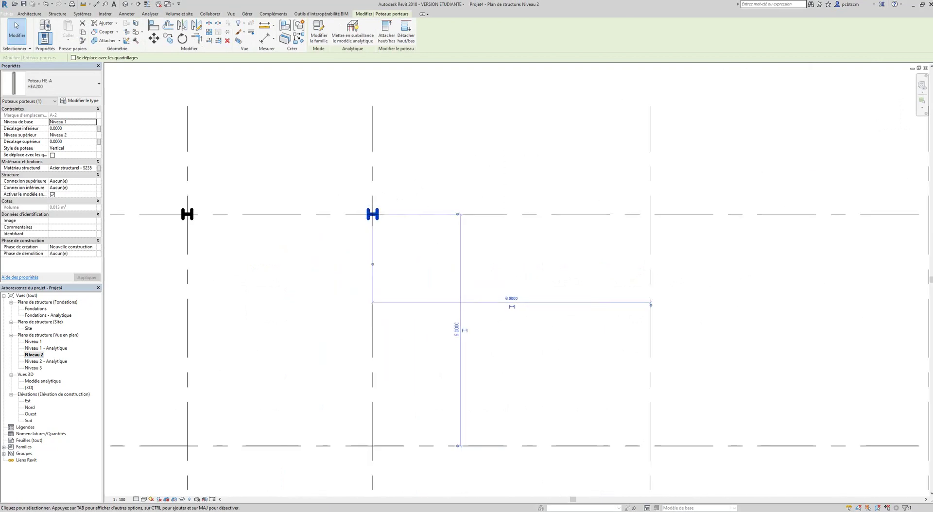
key(Escape)
click(188, 214)
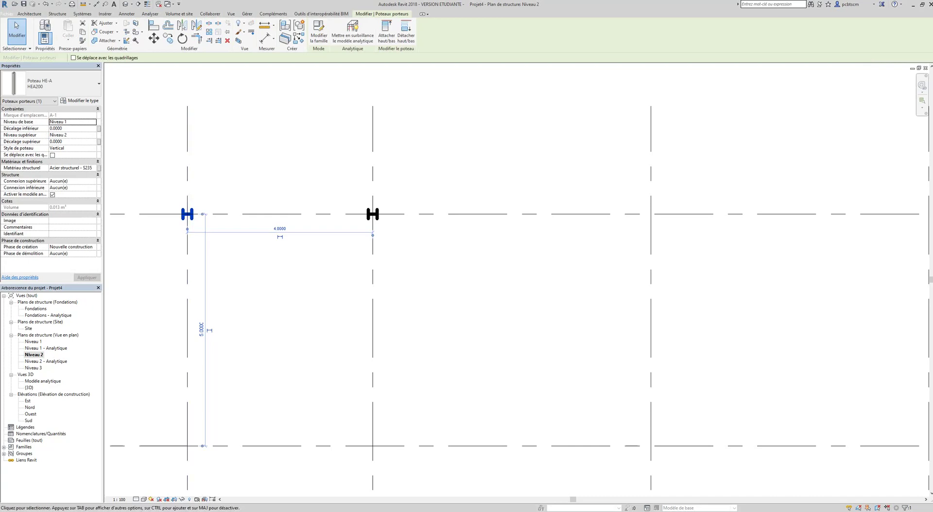
click(182, 39)
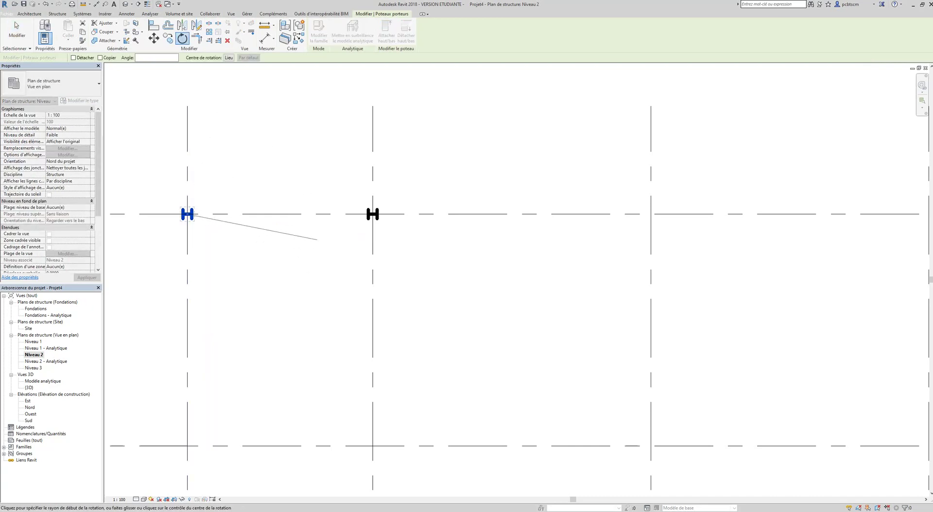
click(217, 214)
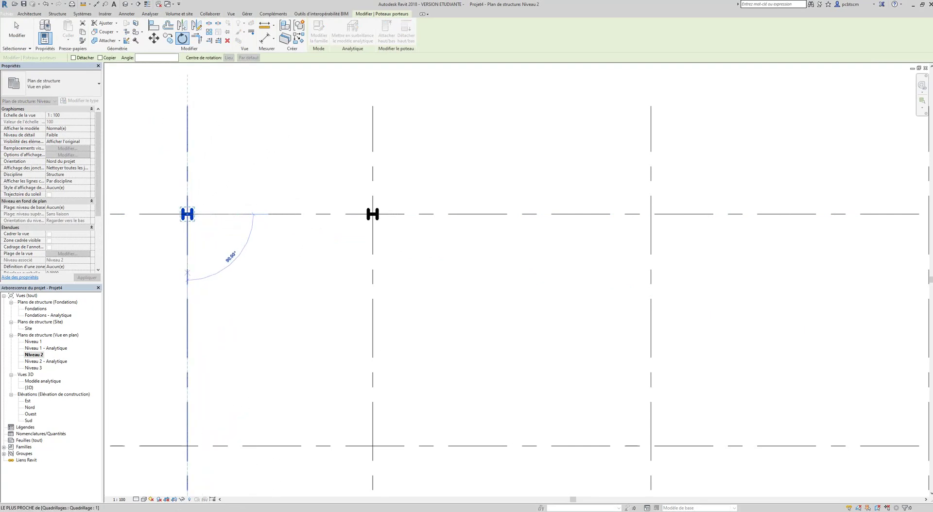
click(187, 346)
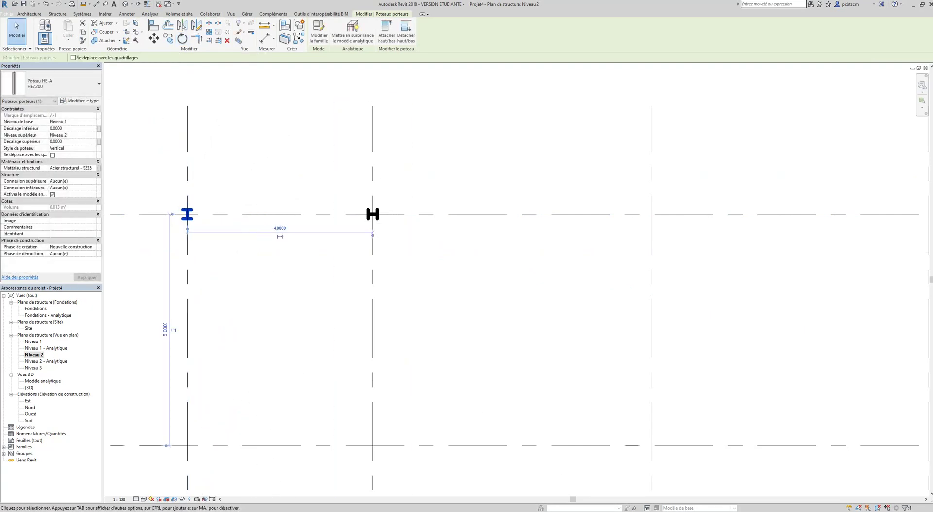
key(Escape)
Rotate the HEA200 column at grid intersection A-2 by 90° clockwise.
click(372, 214)
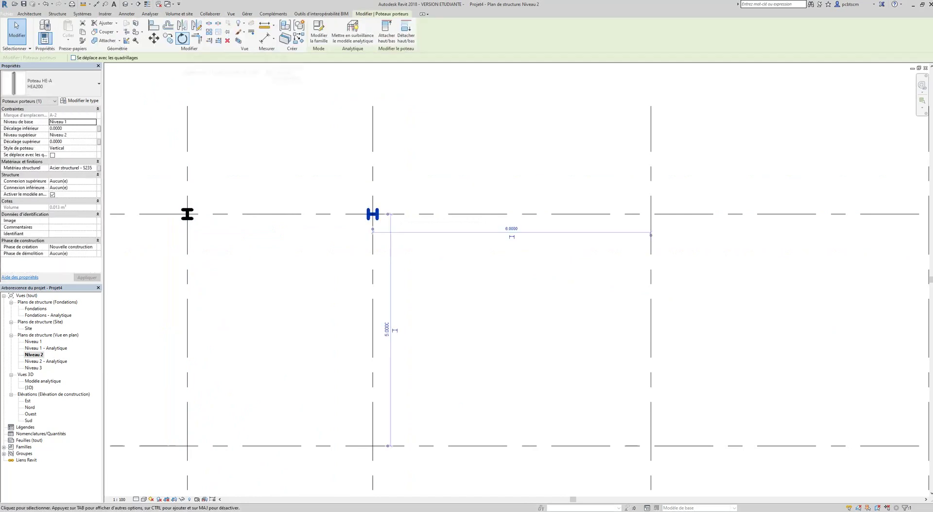
click(182, 39)
click(438, 214)
click(373, 285)
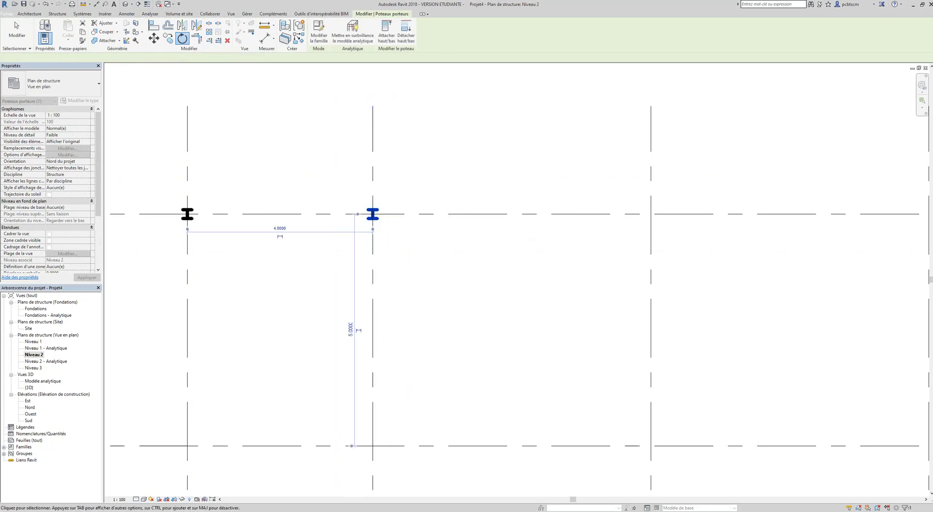
click(320, 152)
scroll(320, 151, down, 2)
scroll(319, 154, down, 1)
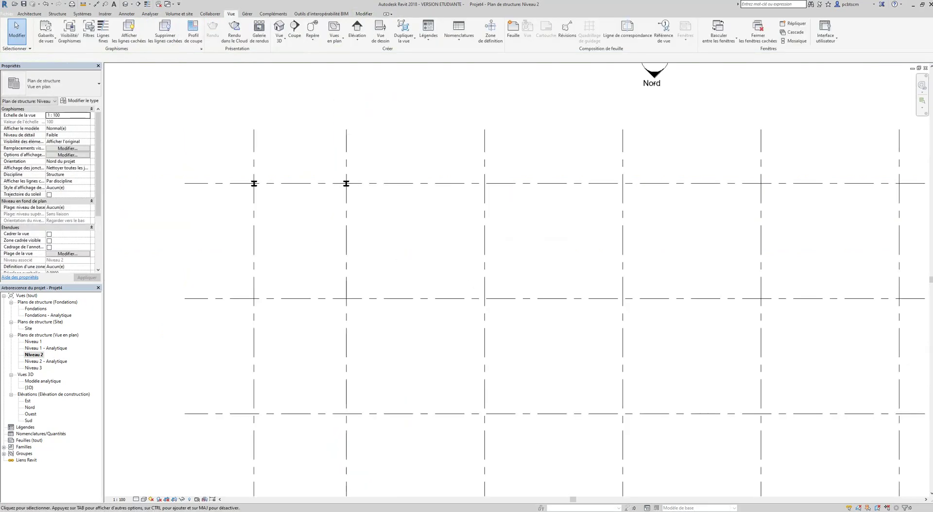
scroll(281, 186, down, 3)
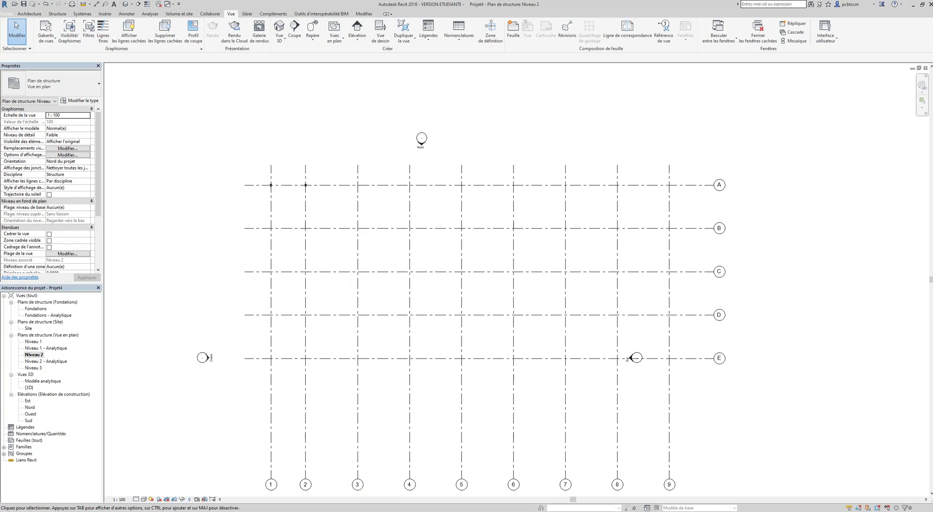
In the Sud elevation, start a structural beam with Quadrillage : A as its work plane.
double_click(28, 420)
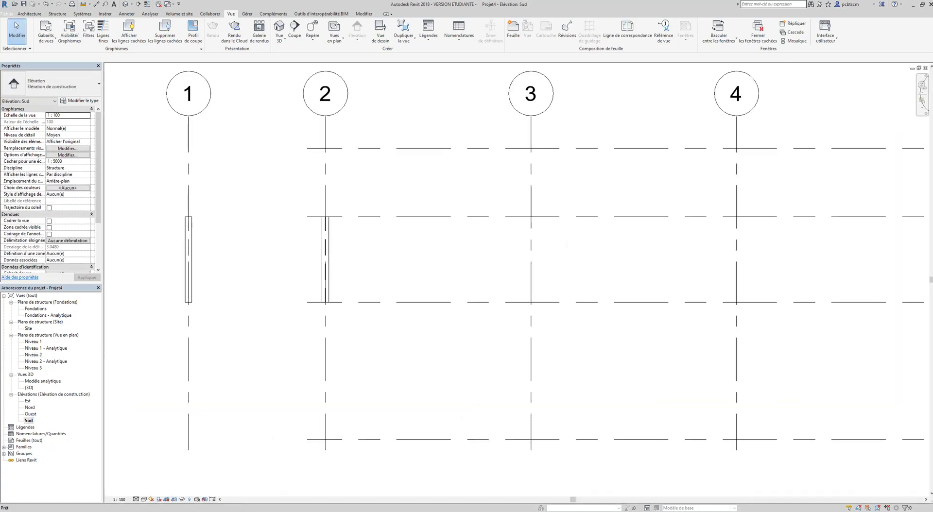
scroll(194, 190, down, 2)
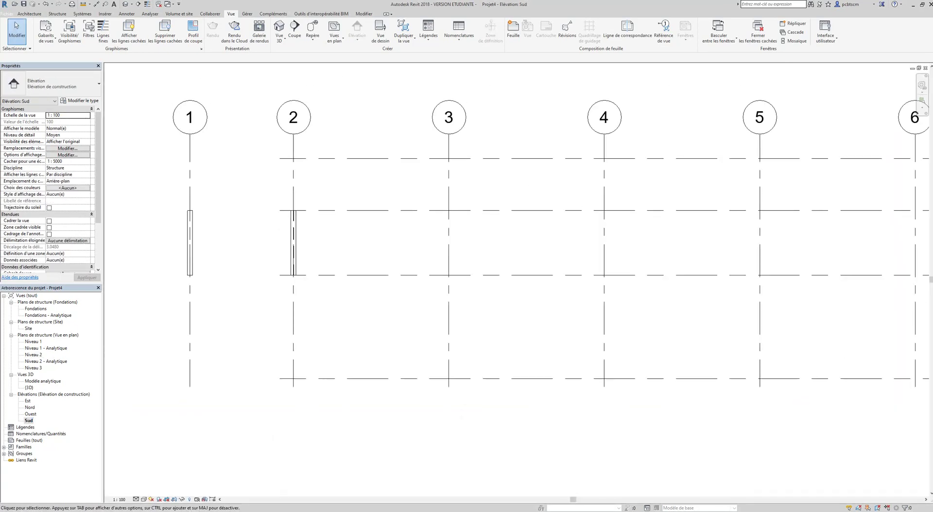
click(58, 14)
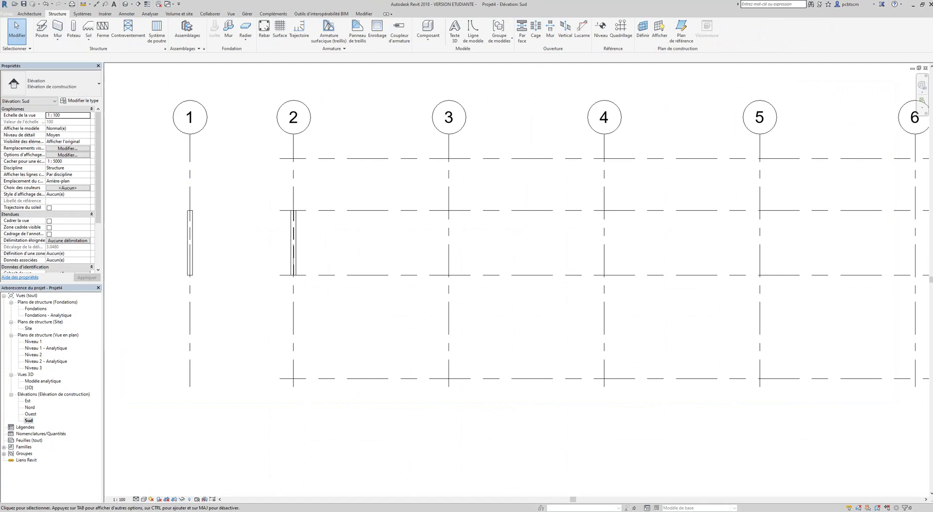
click(42, 29)
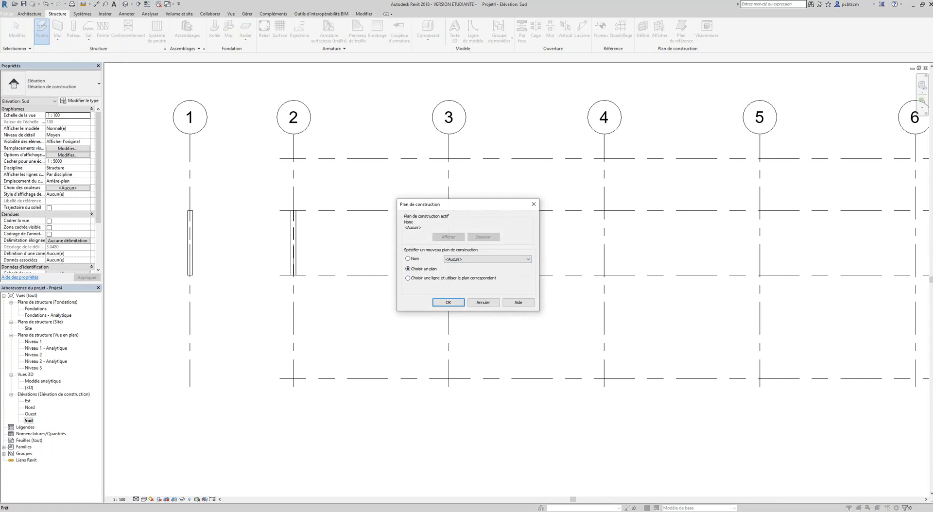
click(487, 259)
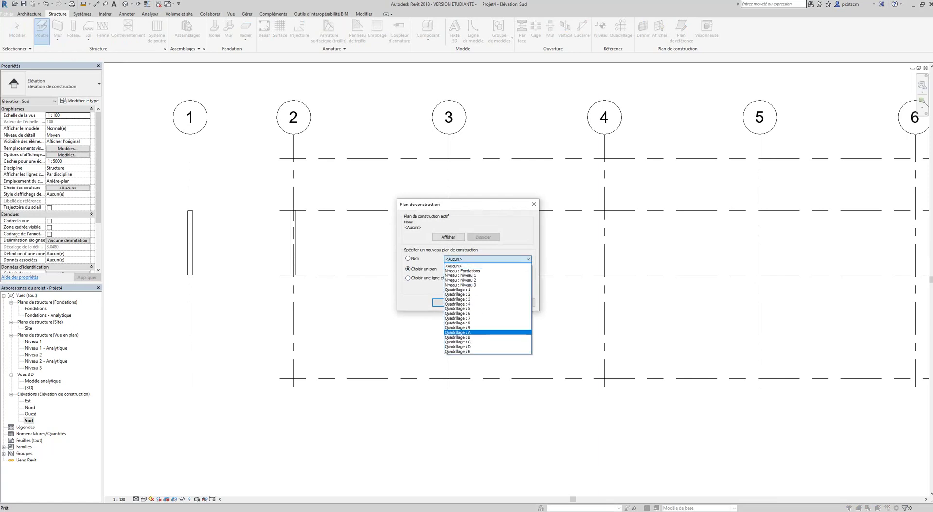
click(466, 333)
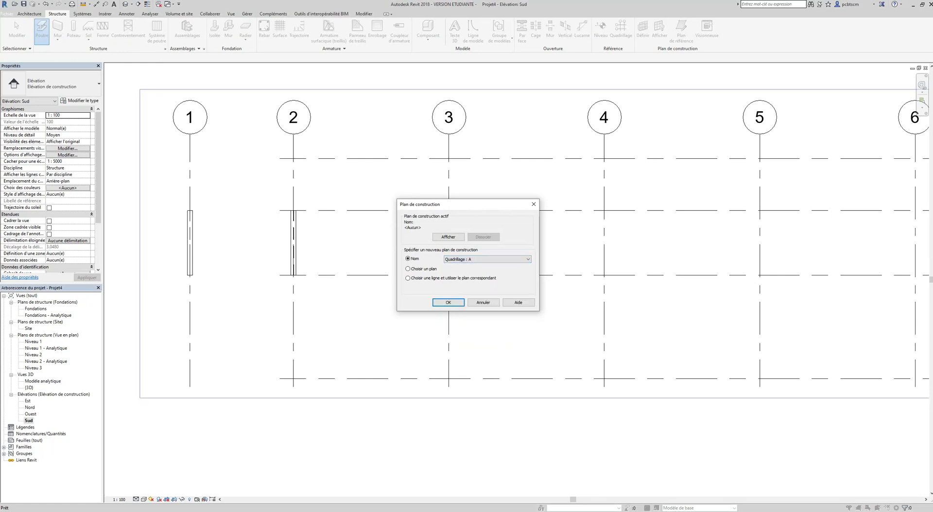
click(448, 302)
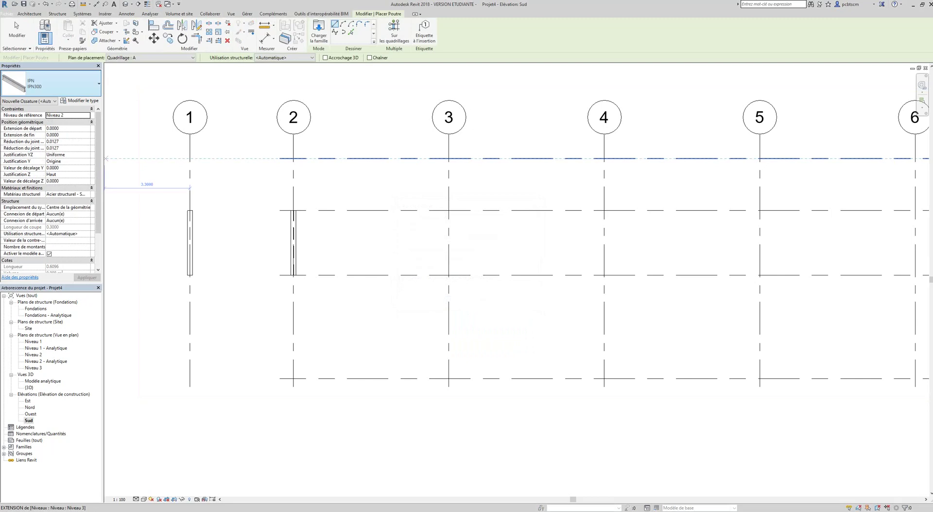
Place an IPN300 beam at Niveau 2 between the tops of the columns on grids 1 and 2.
click(54, 83)
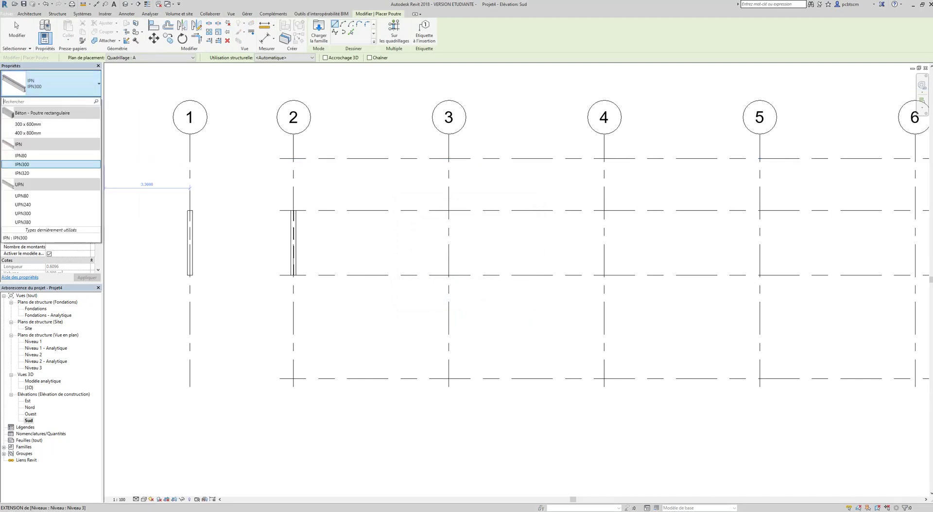
click(22, 165)
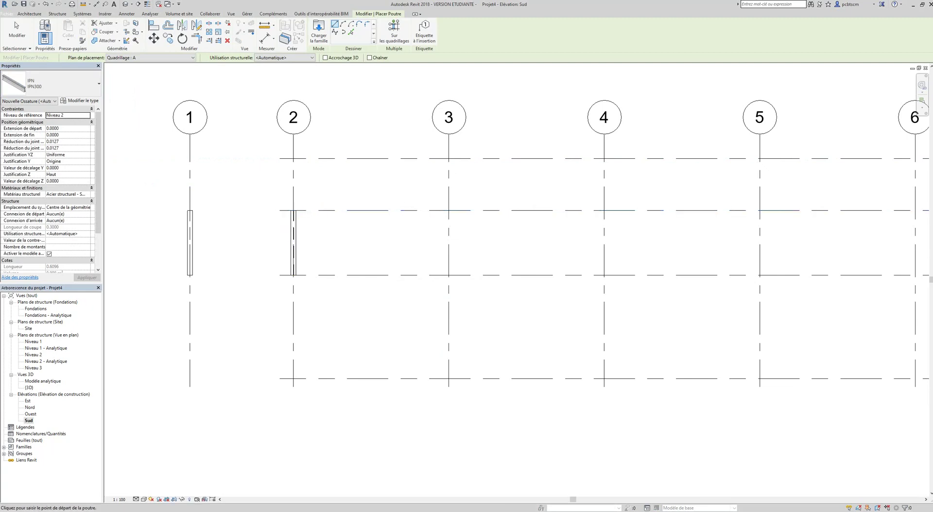
scroll(213, 218, up, 3)
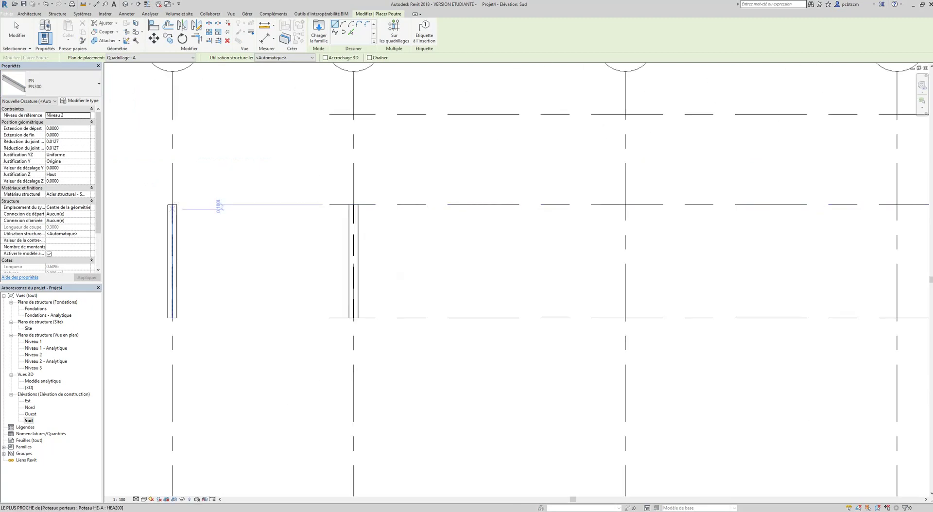
click(172, 204)
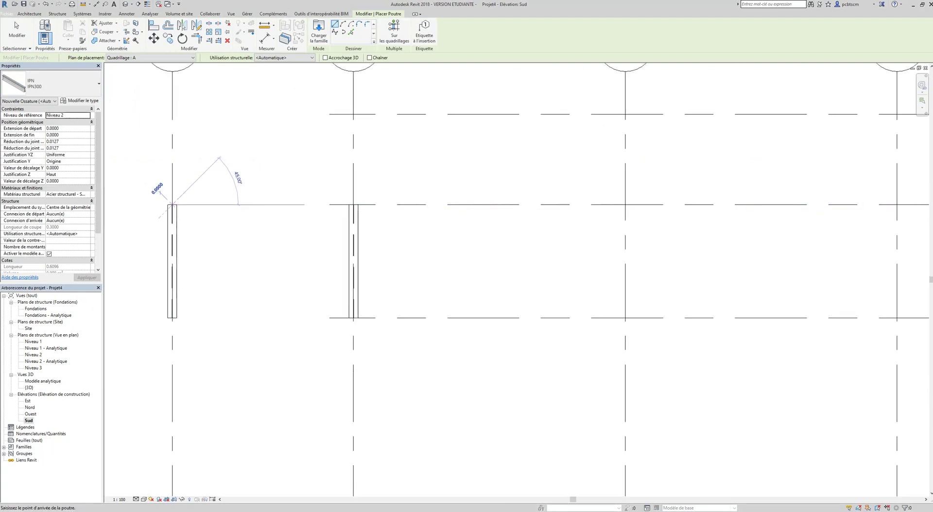
click(353, 204)
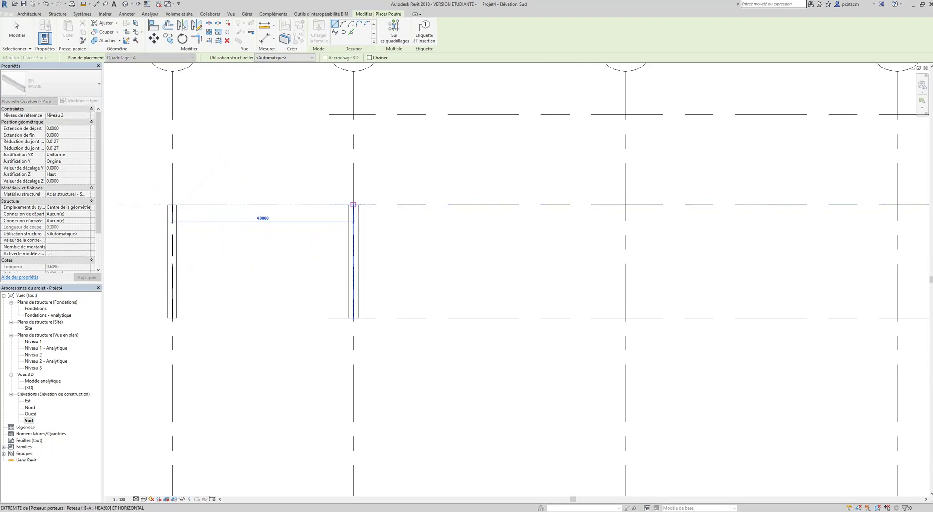
key(Escape)
key(Escape)
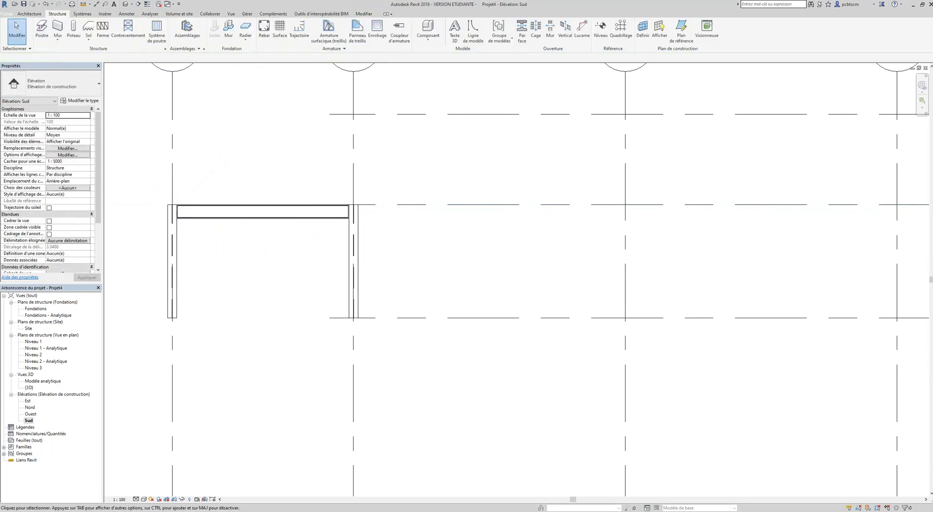
Examine the beam and its connections to the two columns in the 3D view.
click(231, 14)
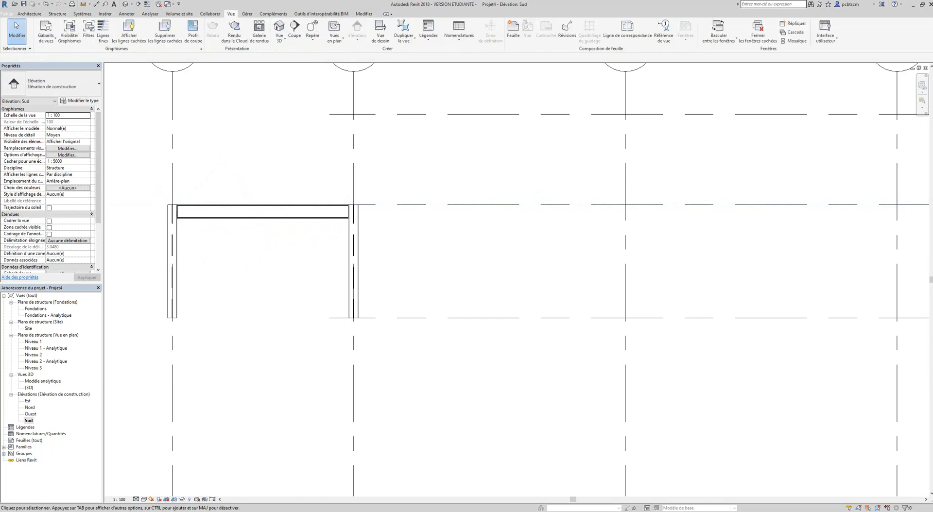
click(279, 28)
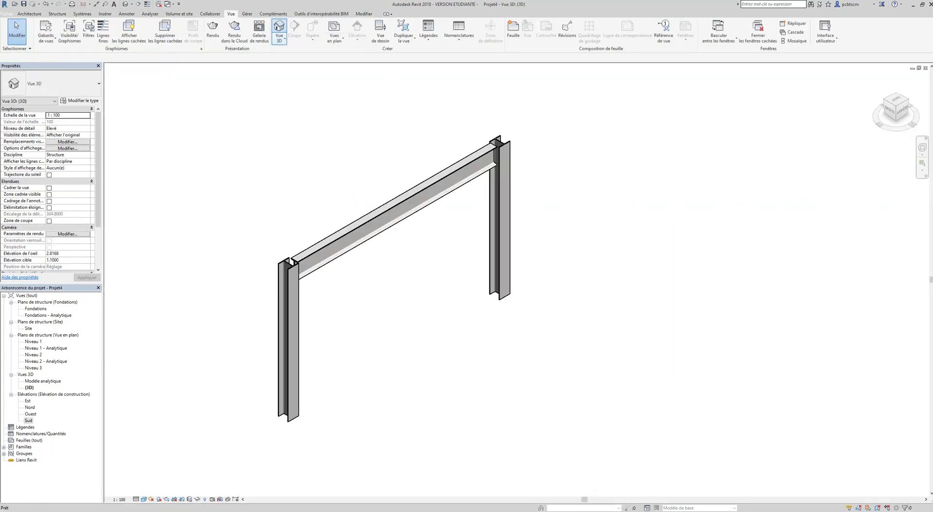
scroll(472, 141, up, 4)
scroll(473, 140, down, 3)
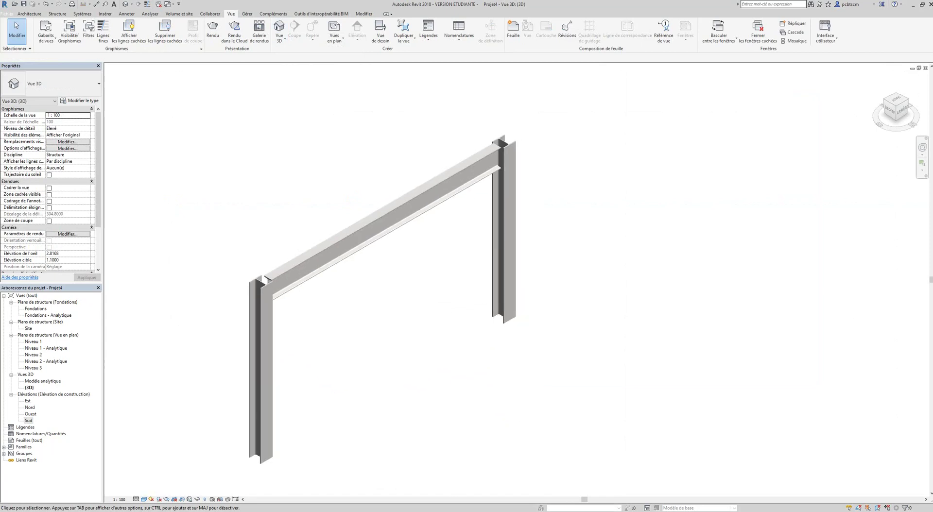
scroll(480, 240, up, 2)
scroll(292, 292, down, 1)
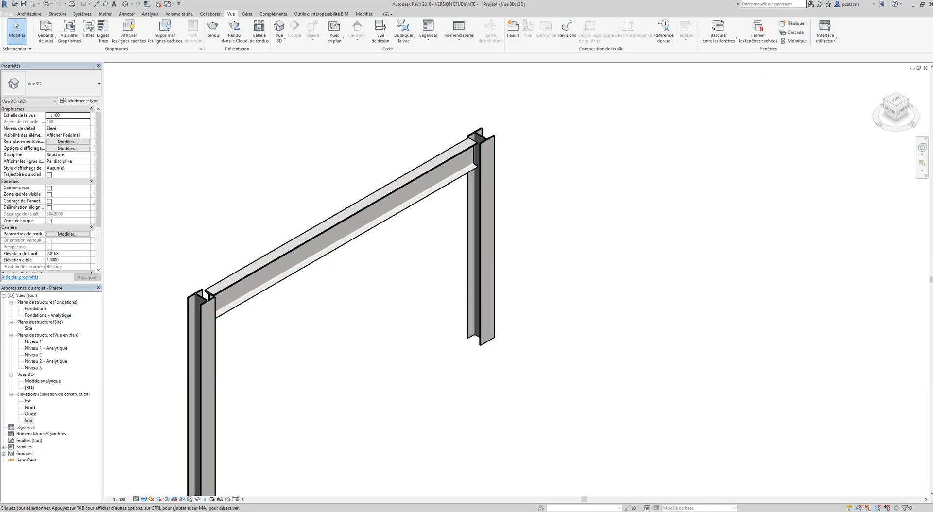
In the Niveau 2 plan, rotate the column at A-1 by 90° counter-clockwise about its centre.
double_click(34, 355)
scroll(284, 177, up, 2)
scroll(276, 178, up, 6)
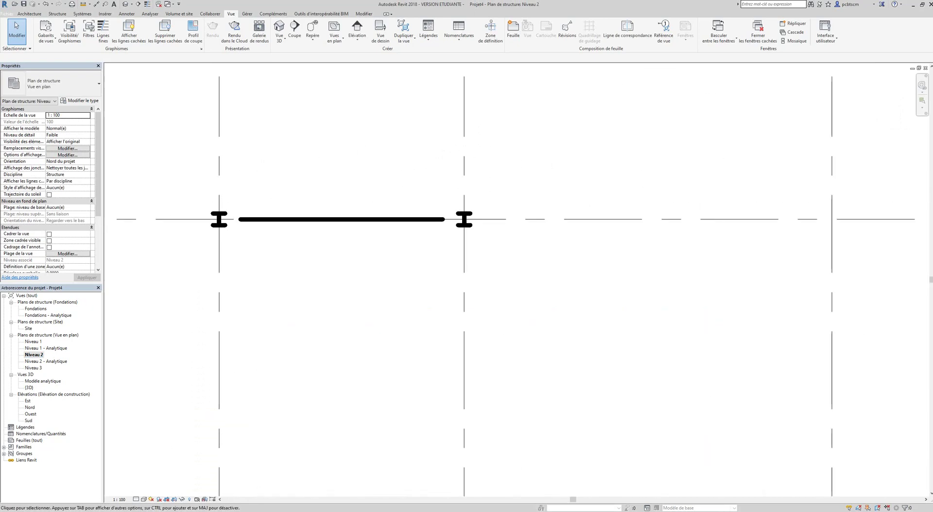
click(219, 219)
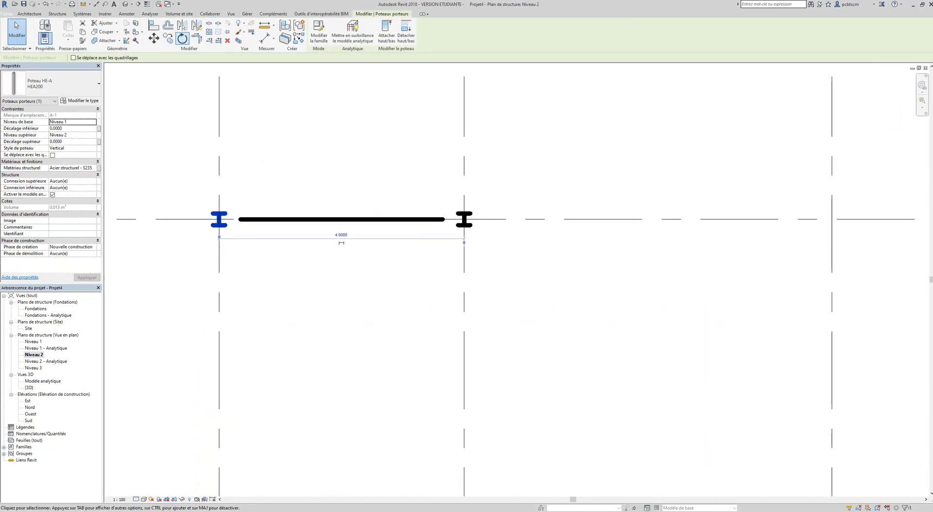
click(182, 37)
click(255, 220)
click(219, 156)
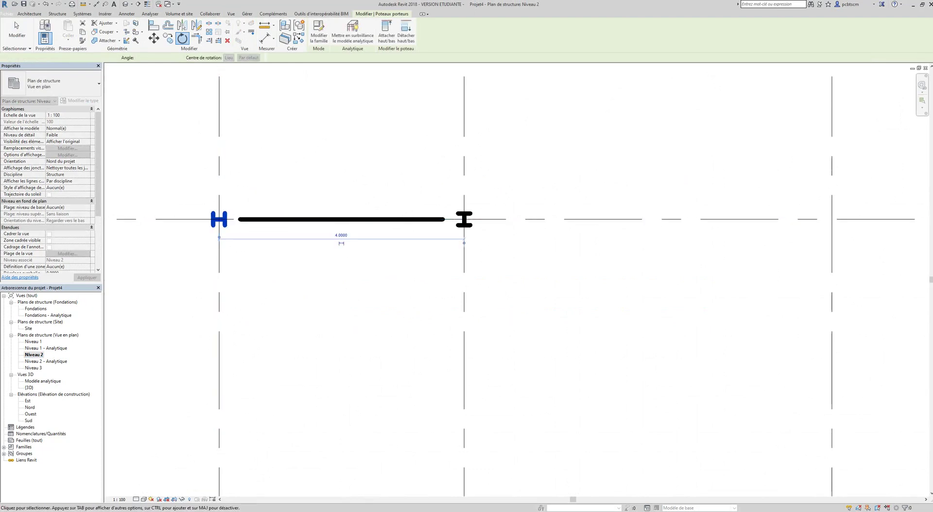
Rotate the column at A-2 by 90° counter-clockwise, and display the frame in the 3D view.
click(464, 220)
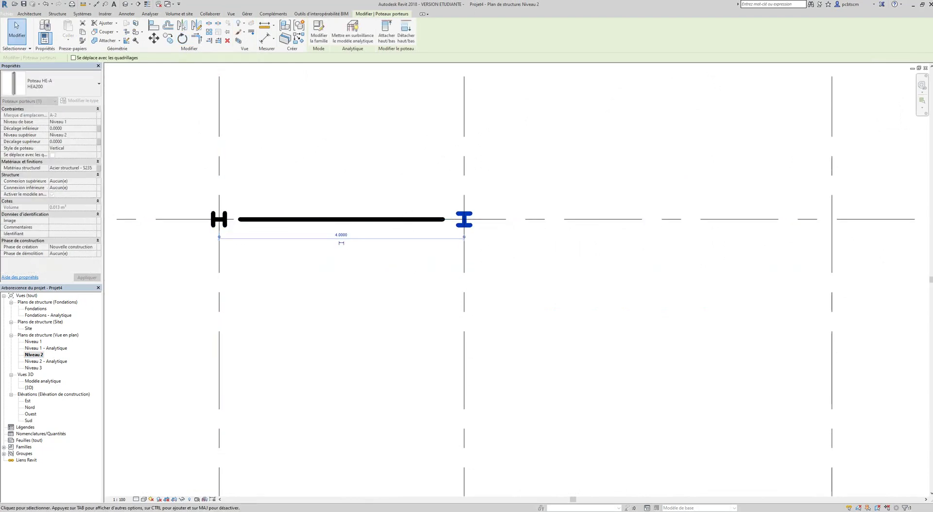
key(r)
key(o)
click(464, 351)
click(643, 219)
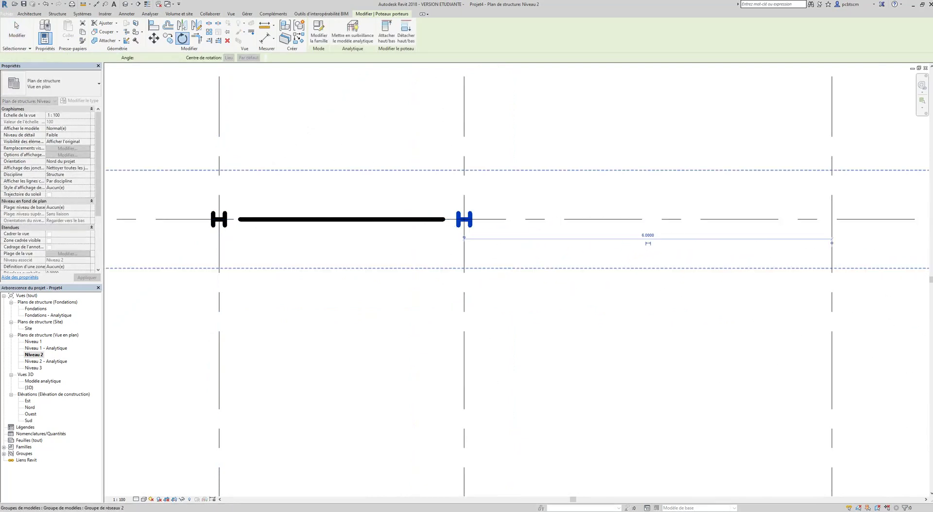
key(Escape)
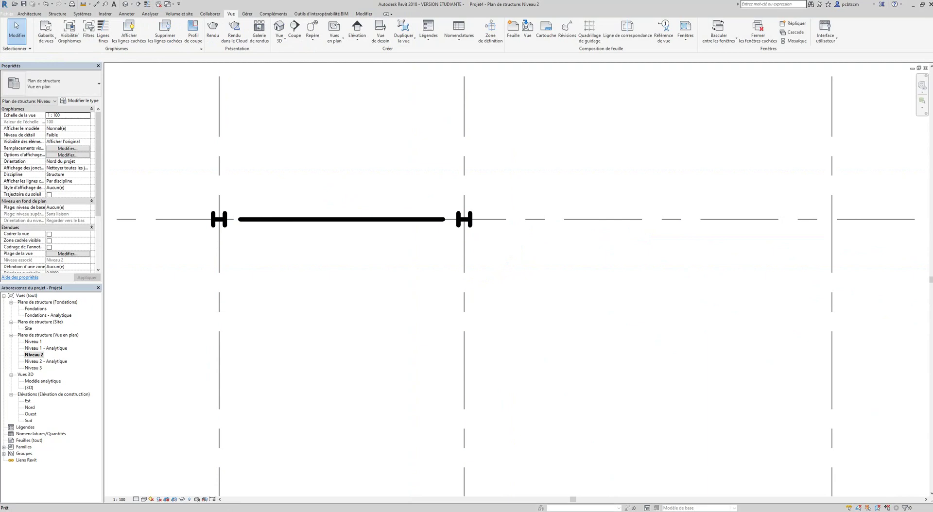
key(3)
key(d)
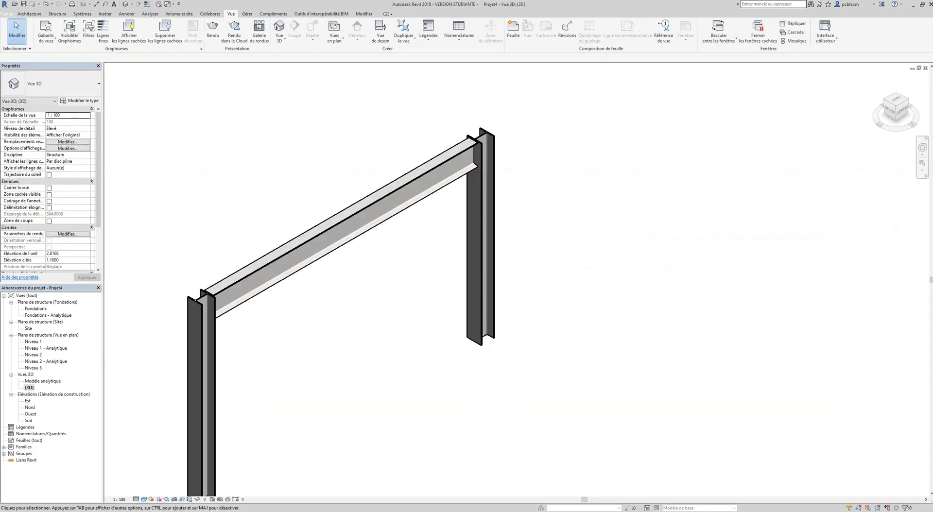
In the structural connection settings, remove "Encastrement par Jarret boulonné sur aile" from the loaded connections.
scroll(396, 200, down, 1)
scroll(254, 456, up, 1)
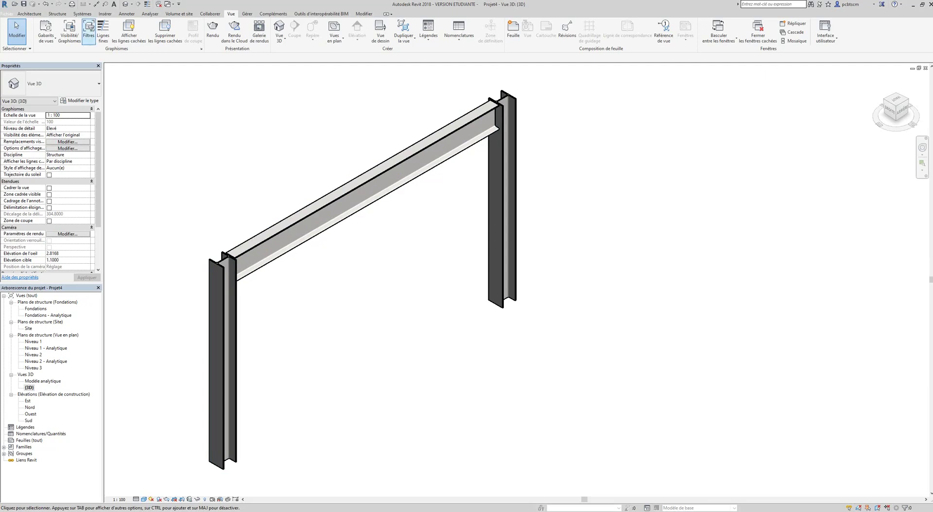
click(57, 13)
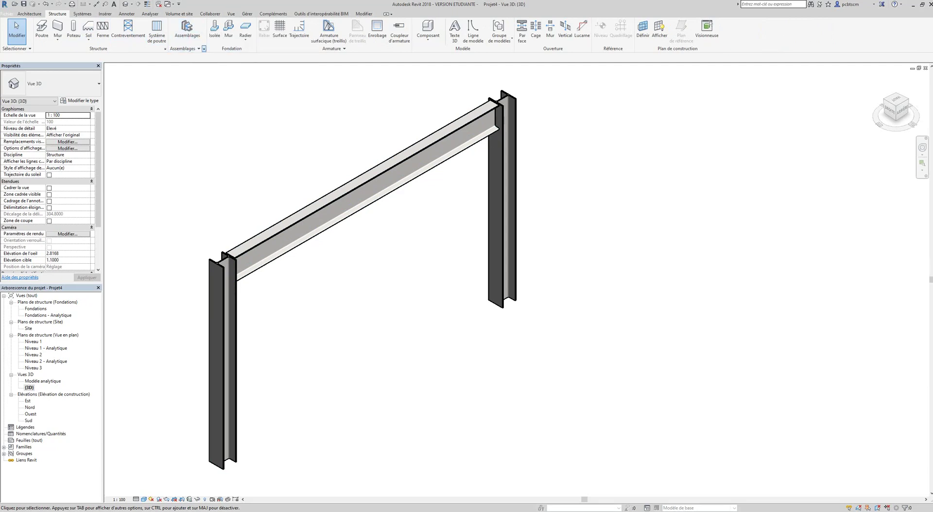
click(203, 48)
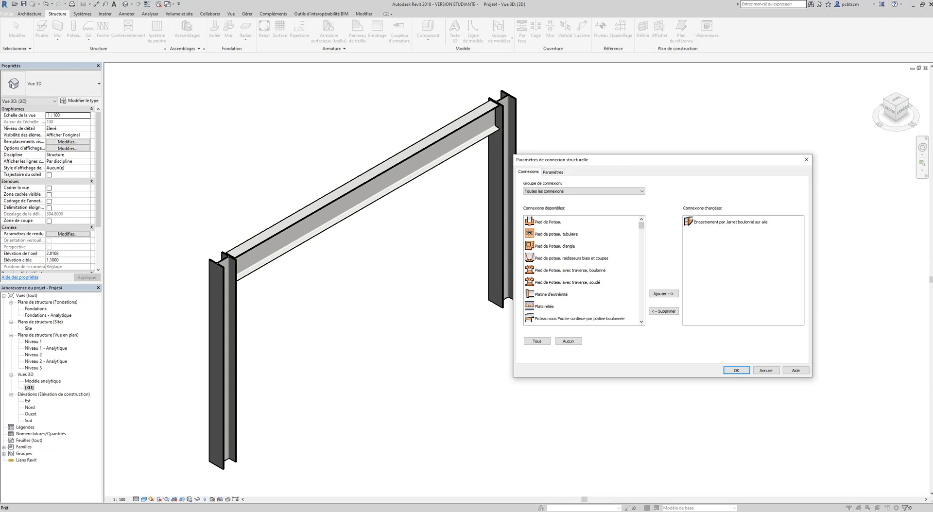
click(729, 221)
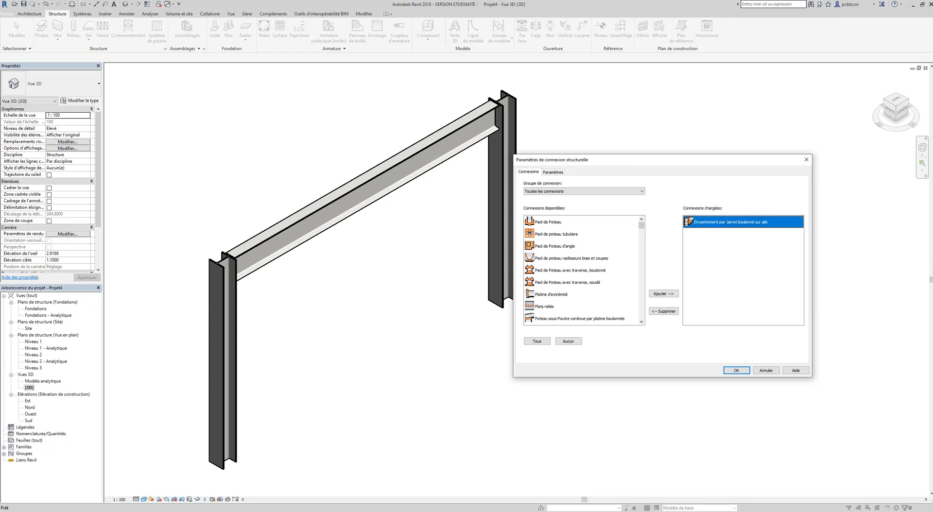
click(663, 311)
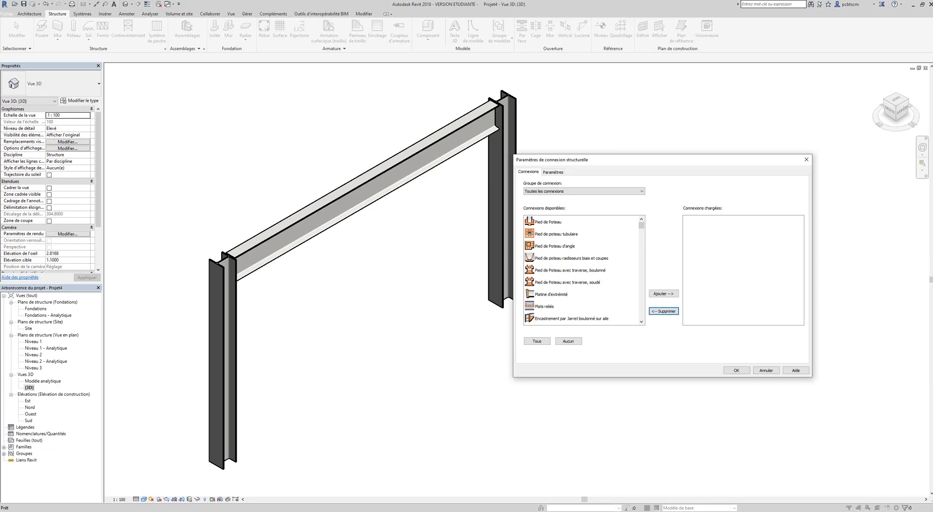
Load the "Pied de Poteau" and "Encastrement par Jarret boulonné sur aile" connections into the project and confirm the settings.
click(548, 221)
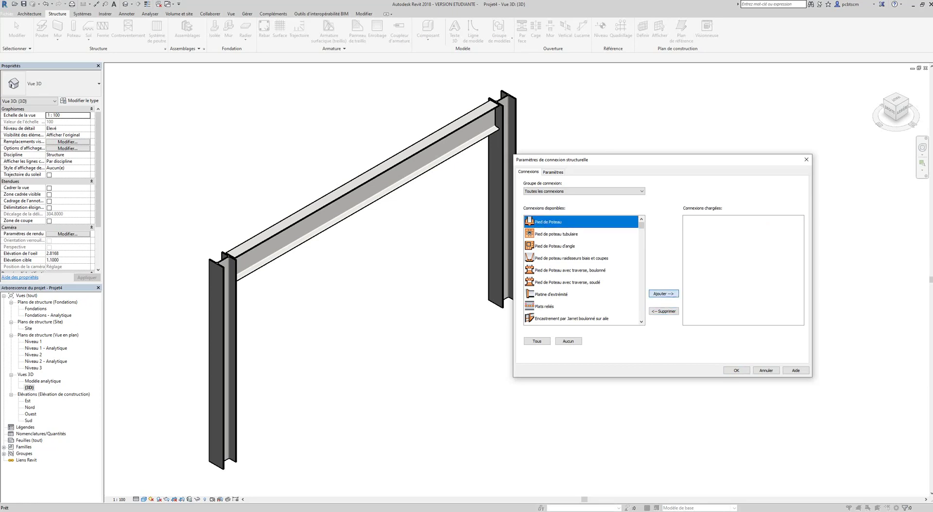
click(664, 293)
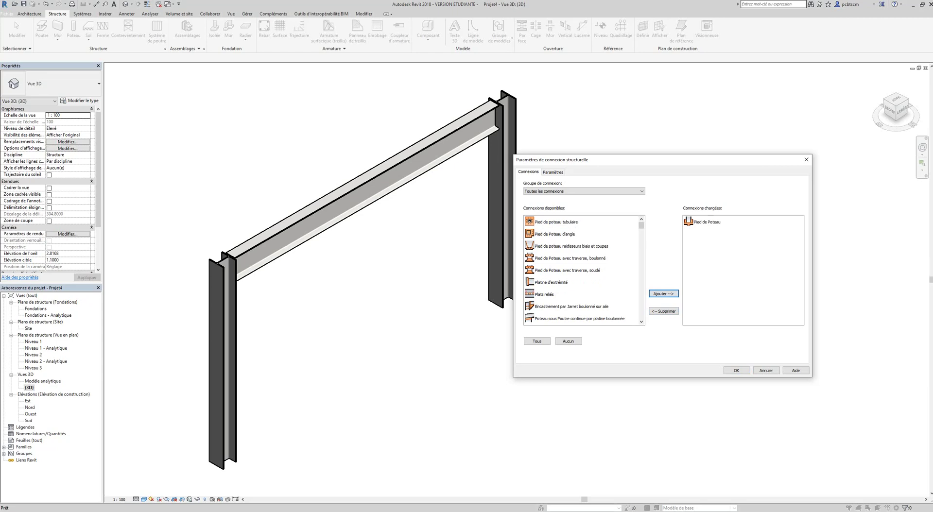
click(571, 306)
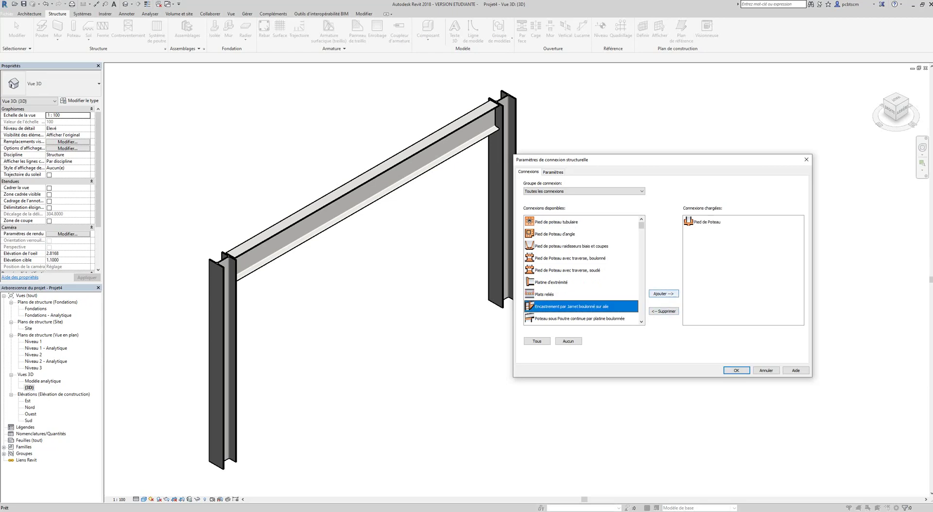
click(664, 293)
key(Return)
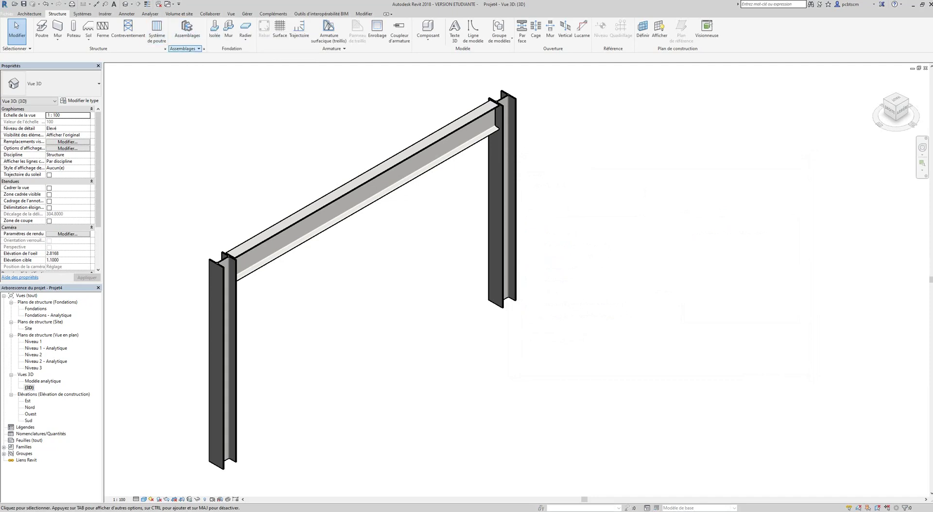
Place an "Encastrement par Jarret boulonné sur aile" connection between the left-hand HEA200 column and the IPN300 beam.
click(187, 29)
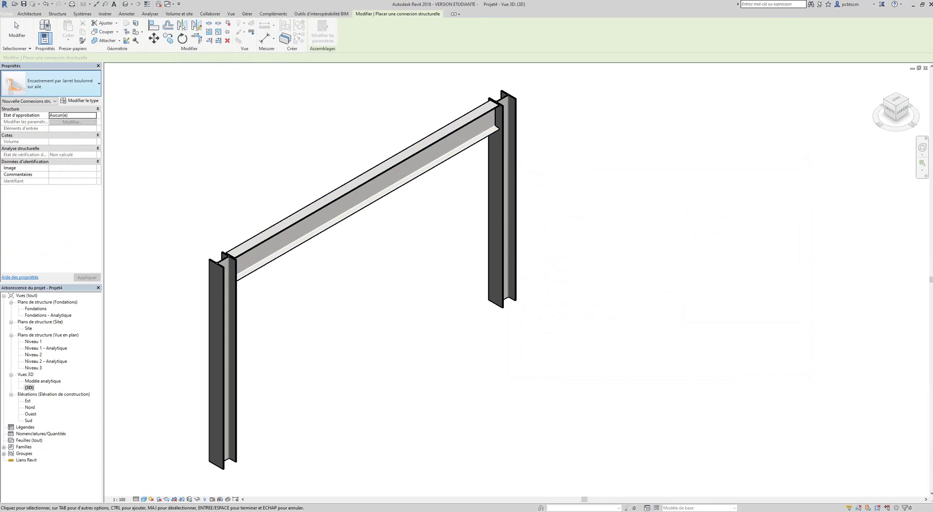
click(51, 84)
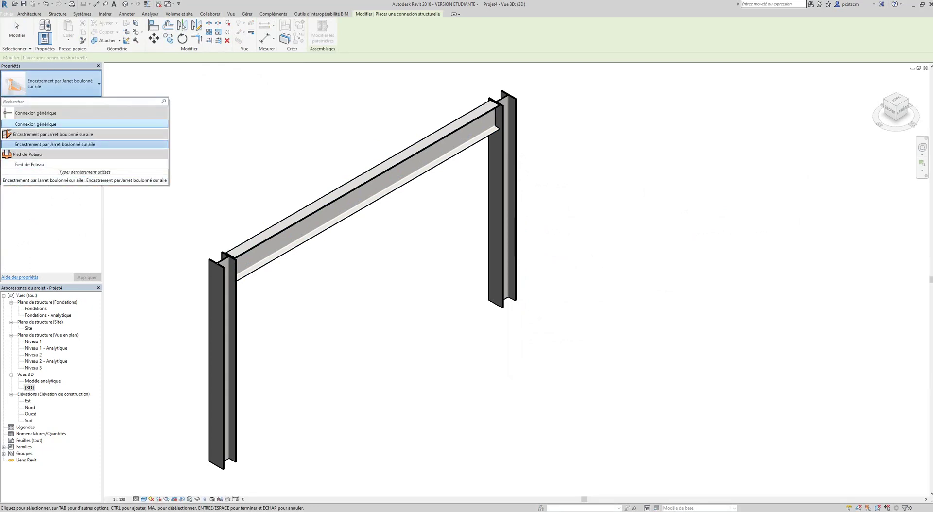
mouse_move(44, 144)
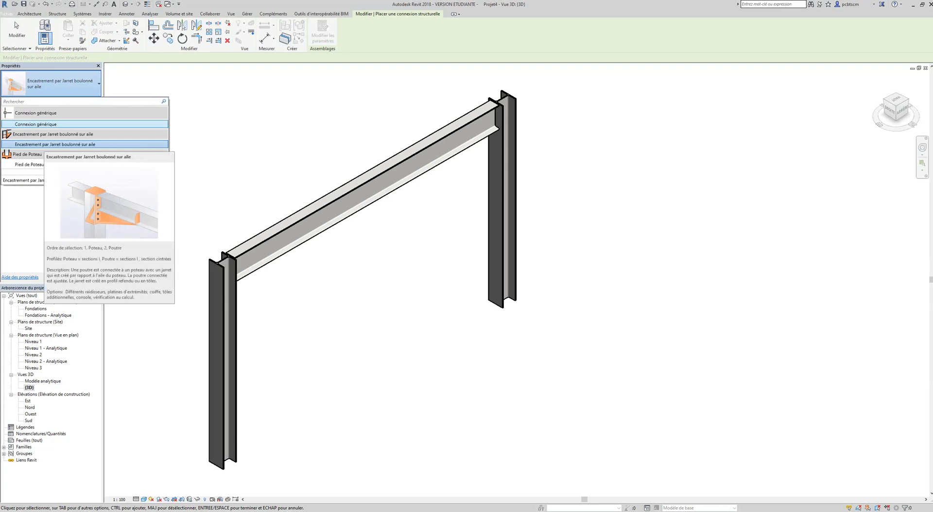
click(44, 144)
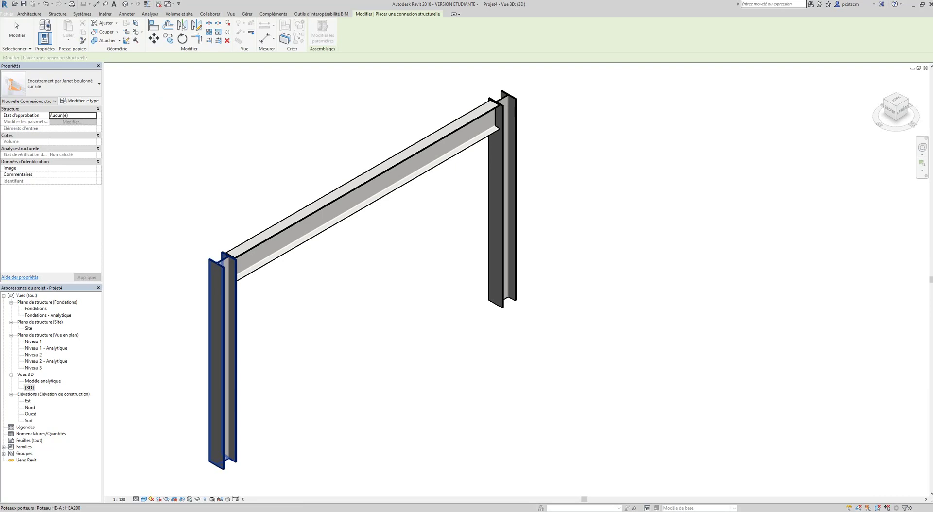
click(226, 457)
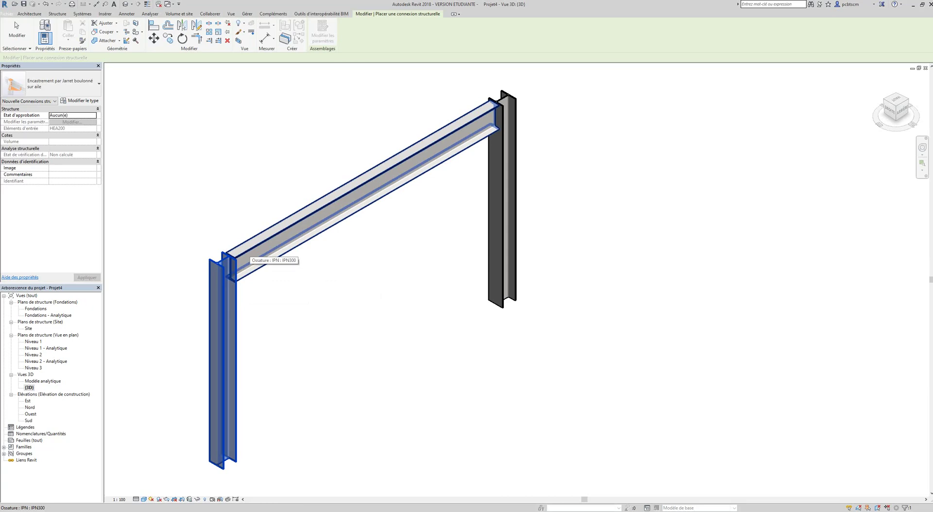
click(247, 257)
right_click(250, 248)
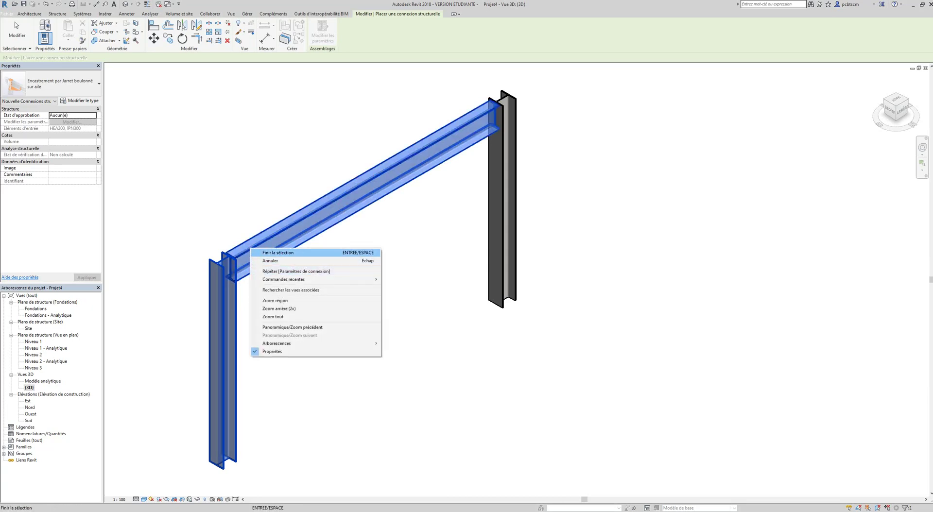
click(275, 253)
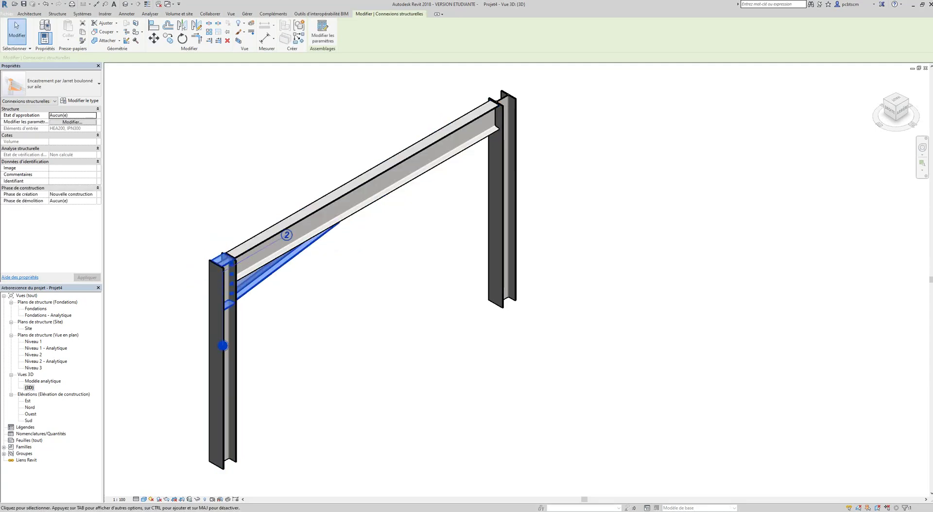
key(Escape)
Compare how the haunch connection displays at the Moyen and Elevé detail levels, leaving the 3D view at Elevé.
shift+middle_drag(340, 272, 294, 252)
scroll(226, 218, up, 2)
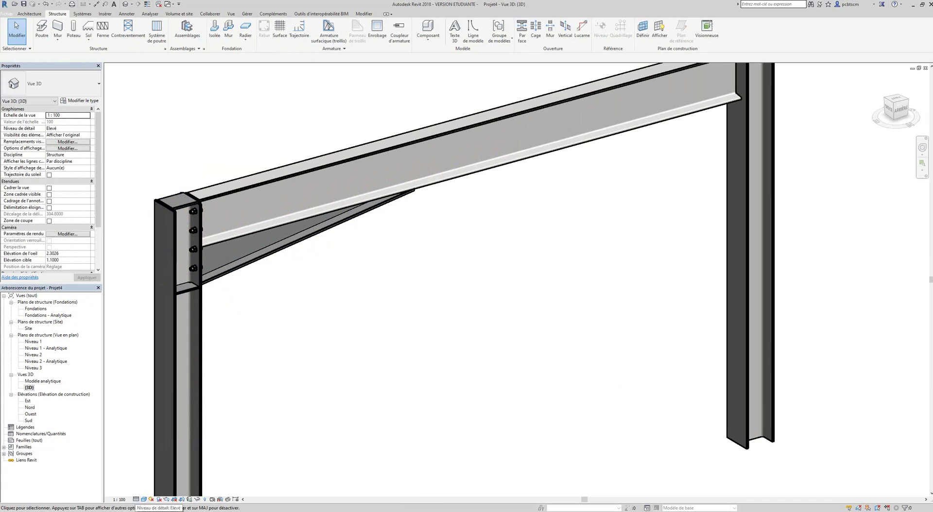
click(136, 499)
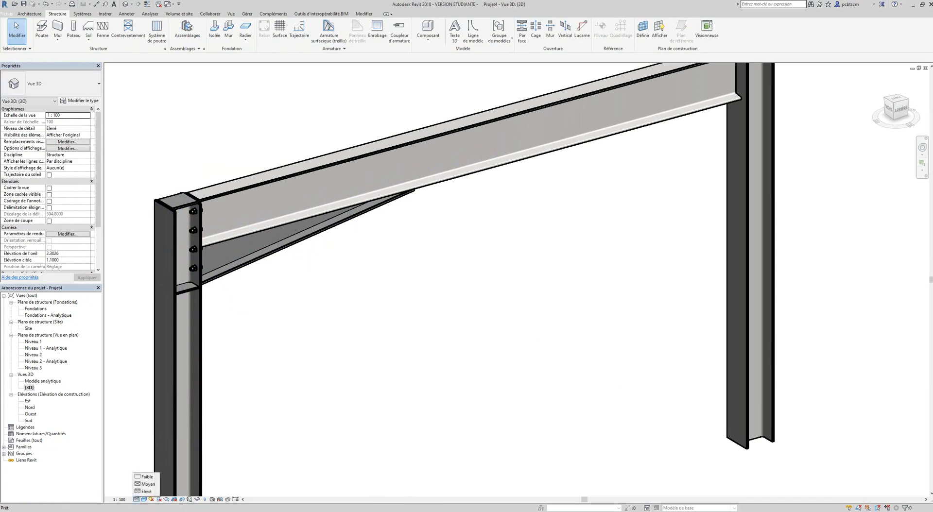
click(148, 484)
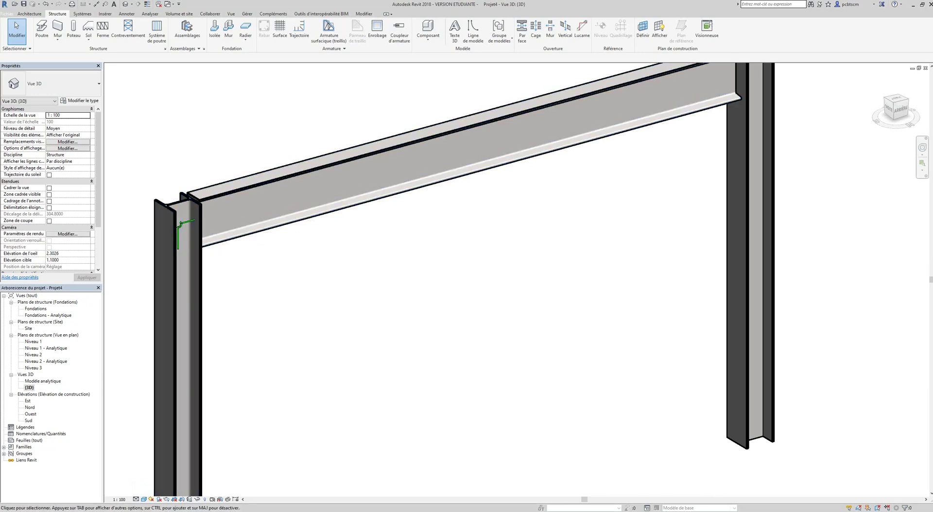
click(136, 499)
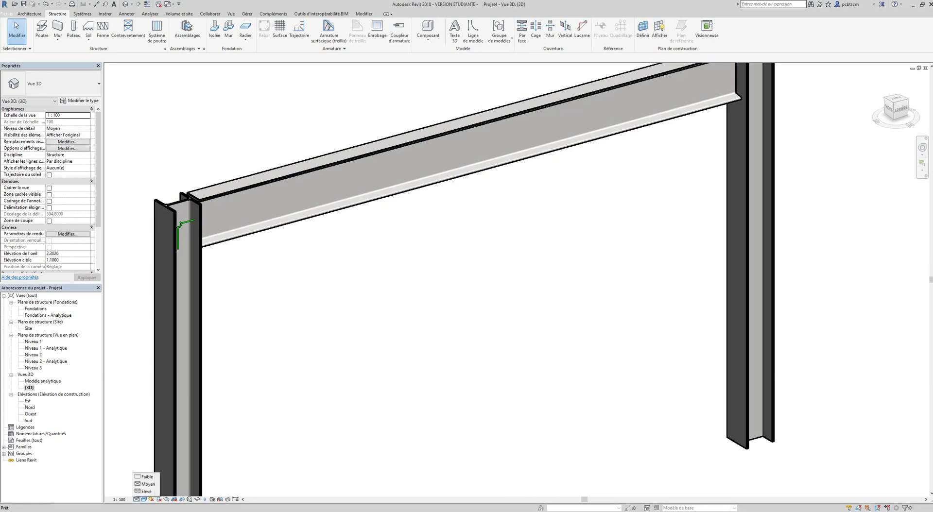
click(144, 491)
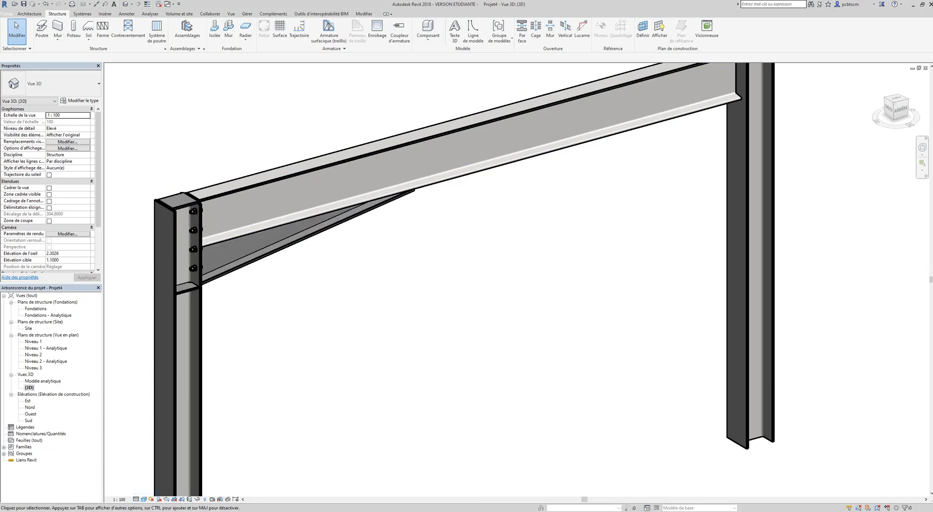
scroll(286, 311, down, 1)
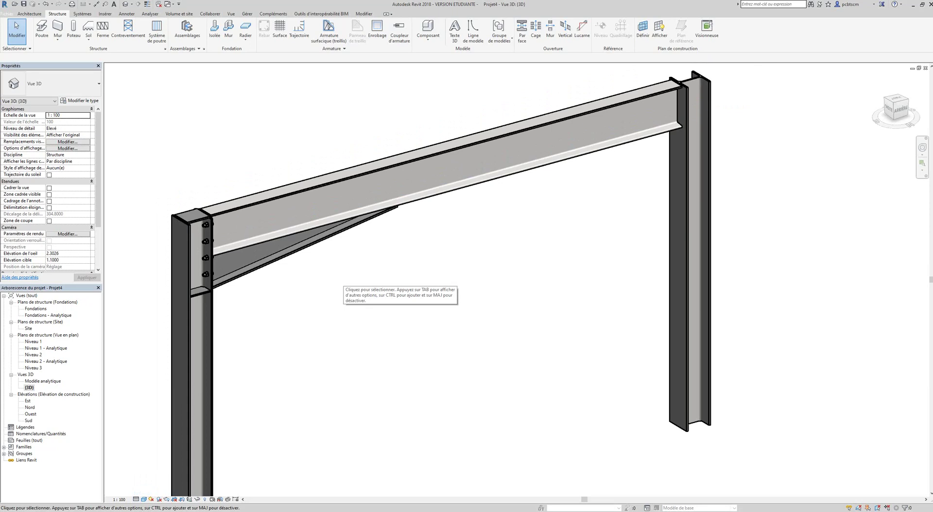
scroll(345, 282, down, 1)
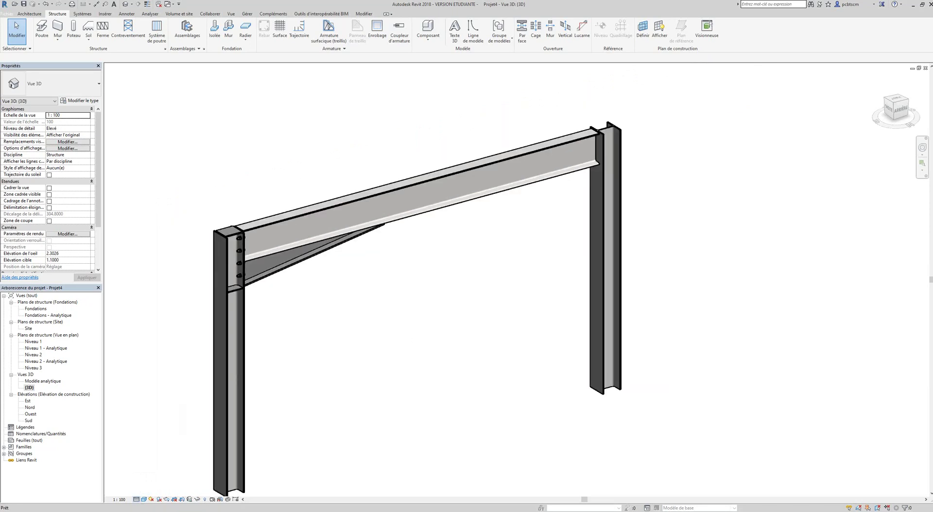
click(136, 499)
click(148, 484)
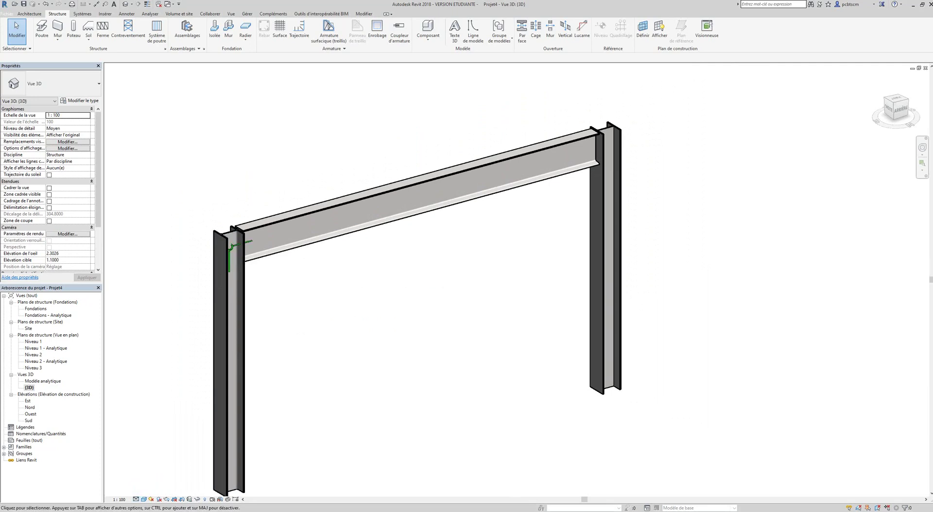
scroll(602, 126, up, 2)
scroll(436, 333, down, 1)
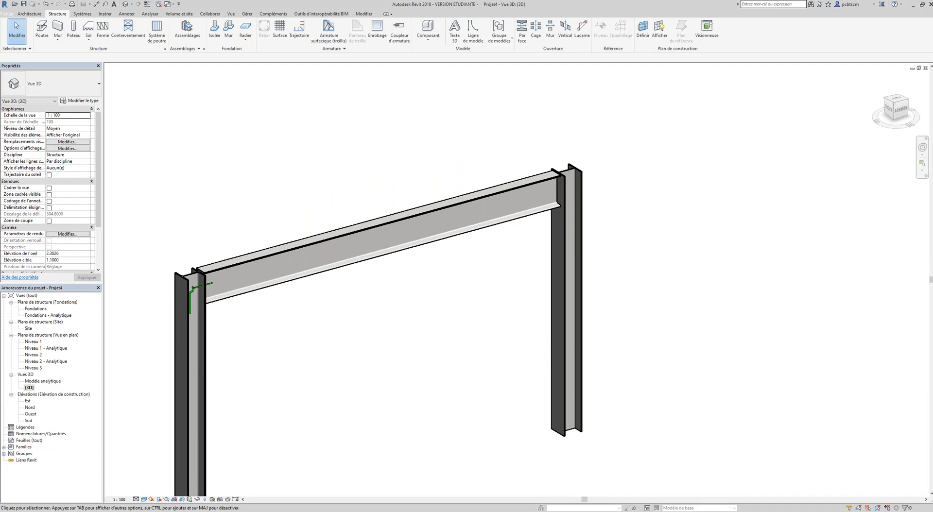
click(136, 499)
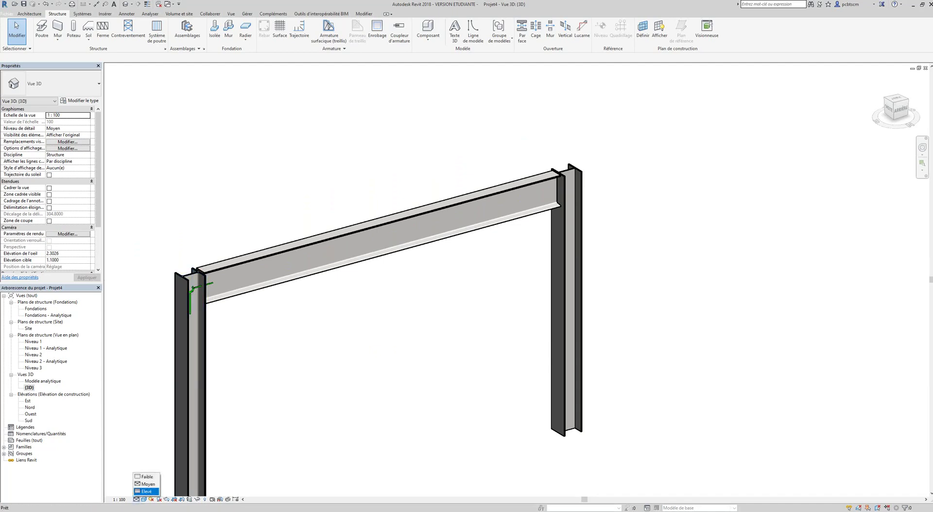
click(146, 491)
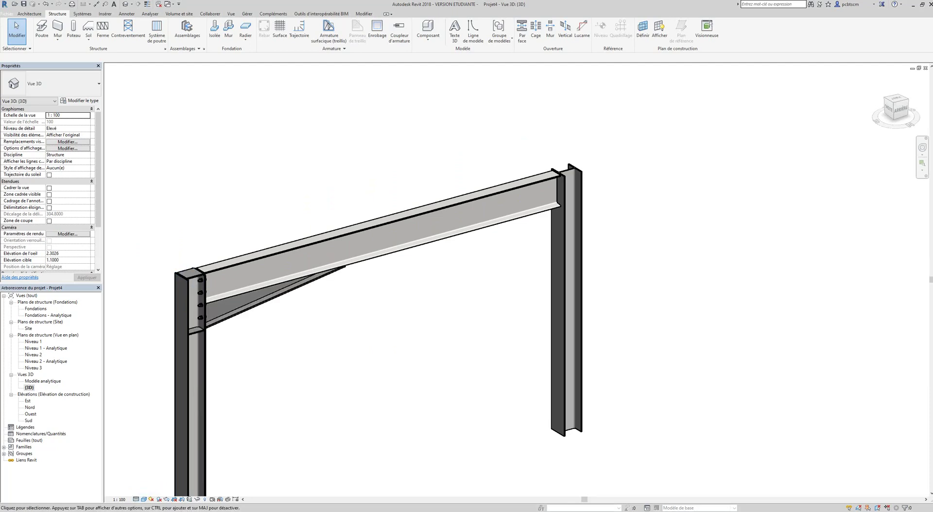
Place the same bolted haunch connection between the IPN300 beam and the right-hand HEA200 column.
scroll(245, 256, down, 1)
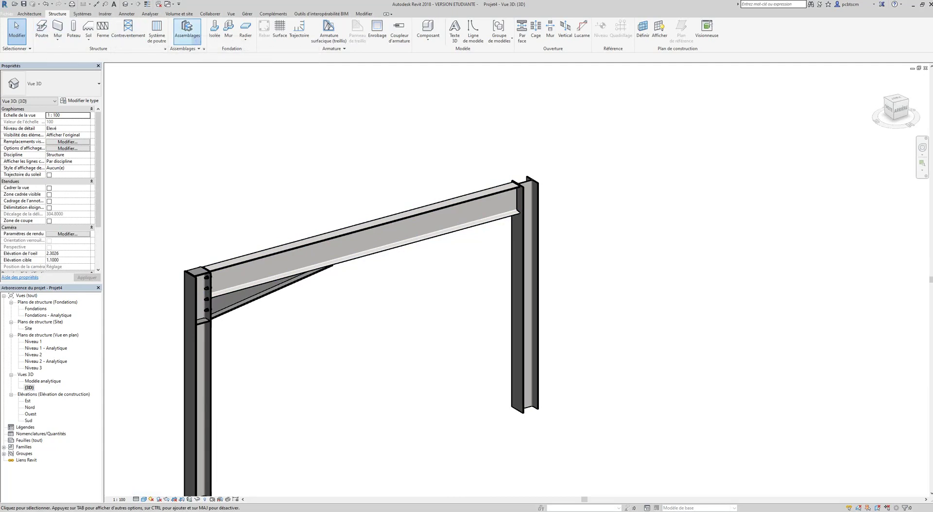
click(187, 29)
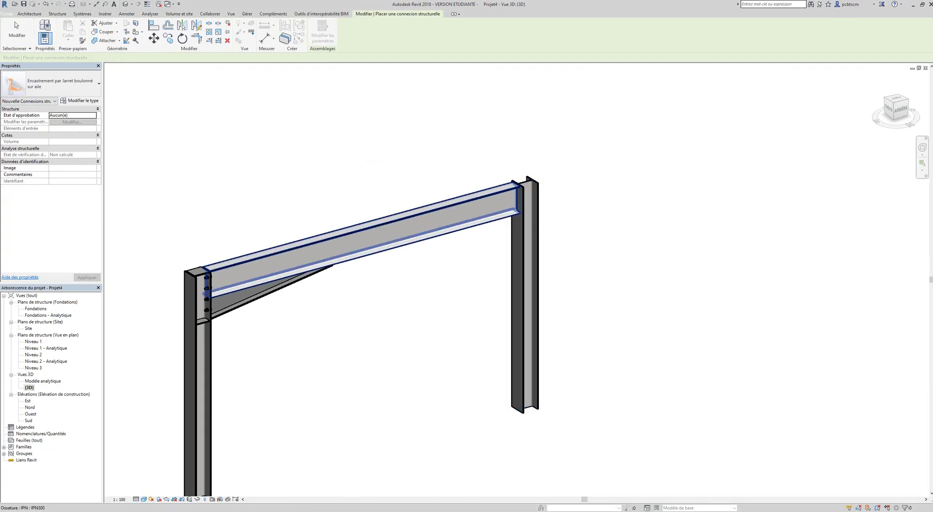
click(502, 214)
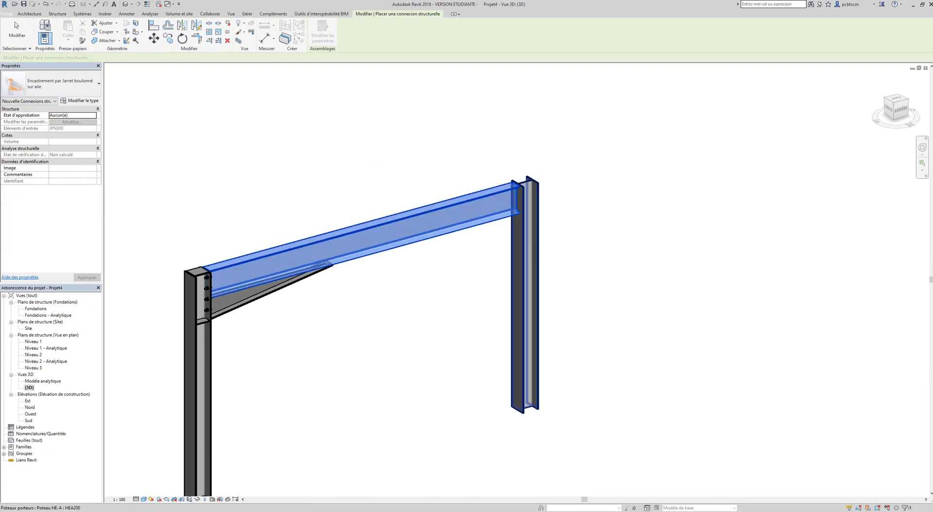
click(523, 232)
right_click(523, 232)
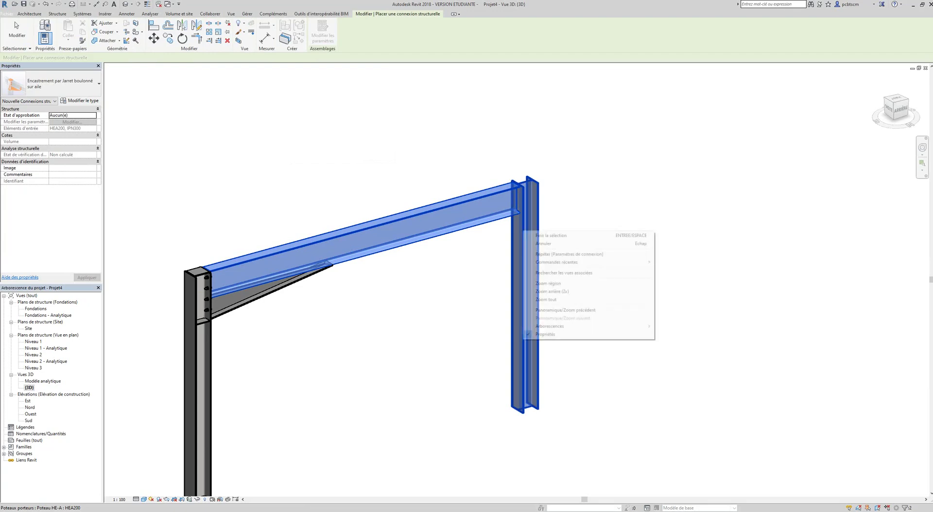
click(534, 235)
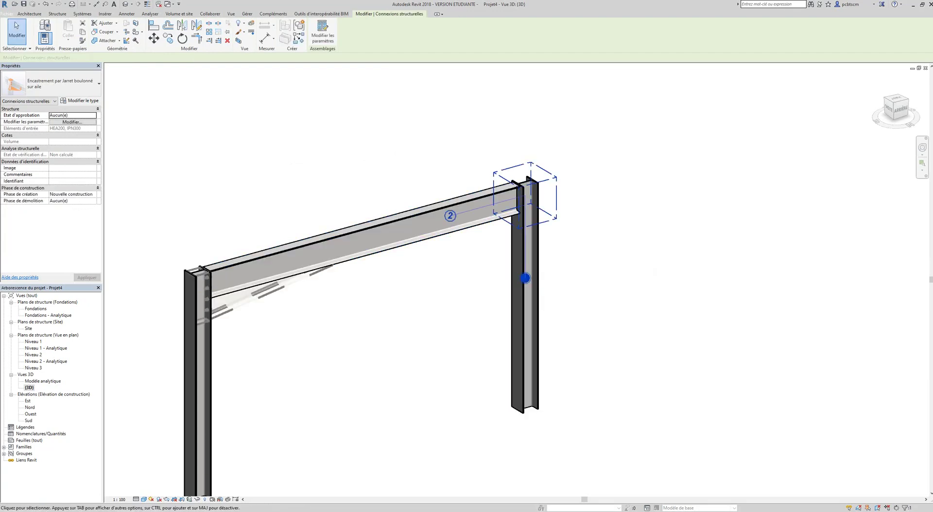
key(Escape)
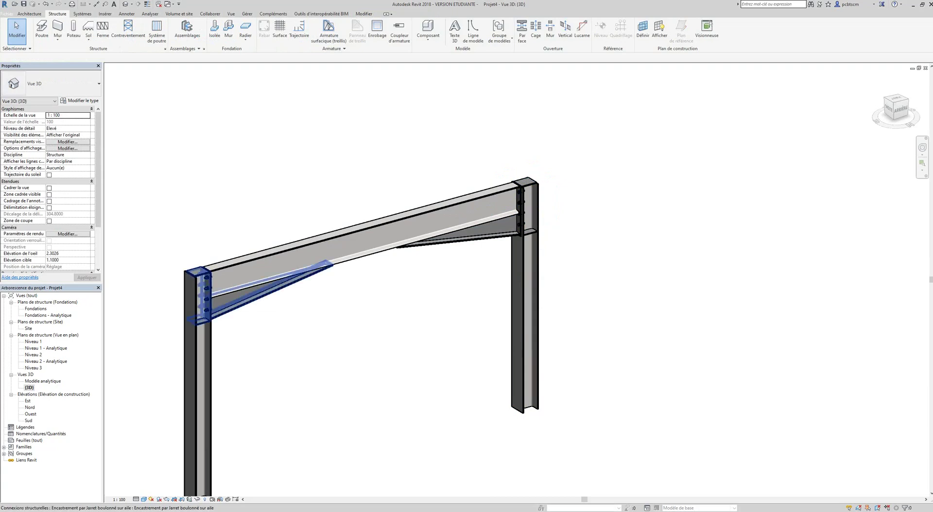
Review the left-hand haunch connection's parameters for the haunch, plate under the haunch, bracket, end plate and cap plate.
click(247, 298)
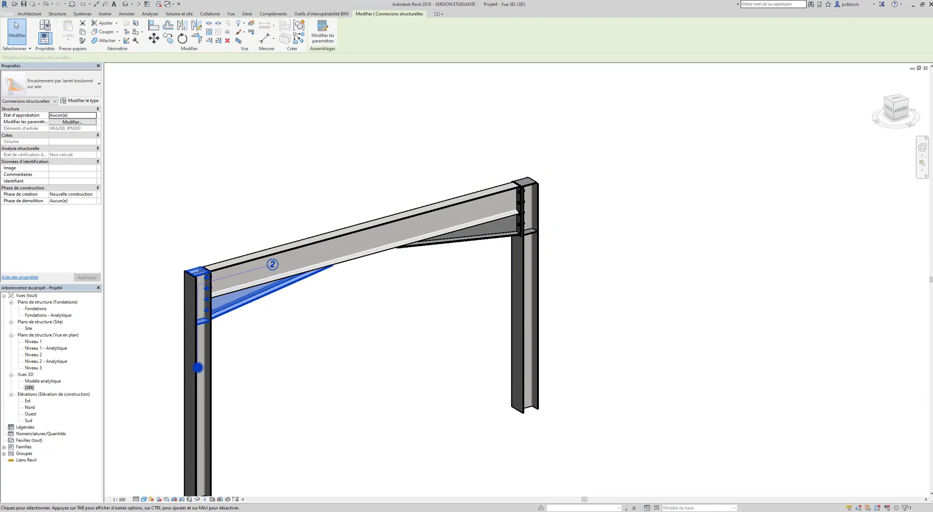
click(72, 122)
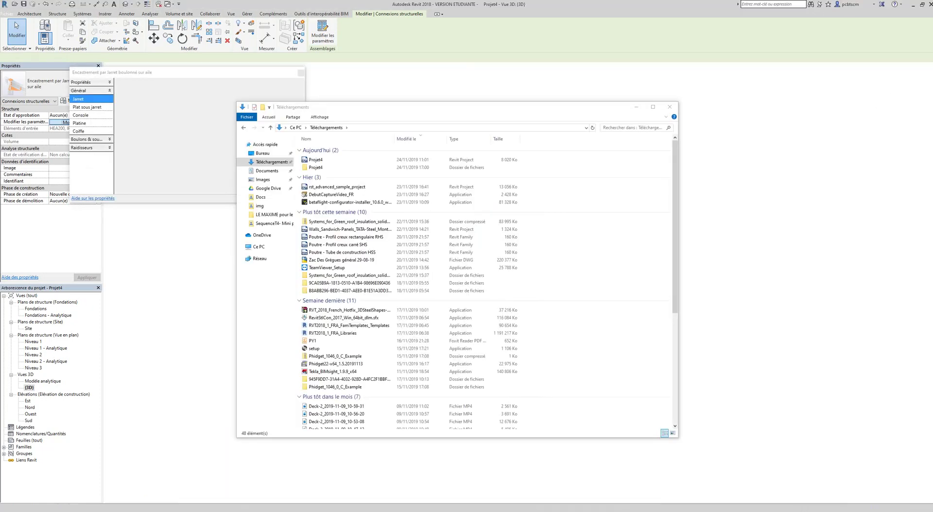
click(670, 107)
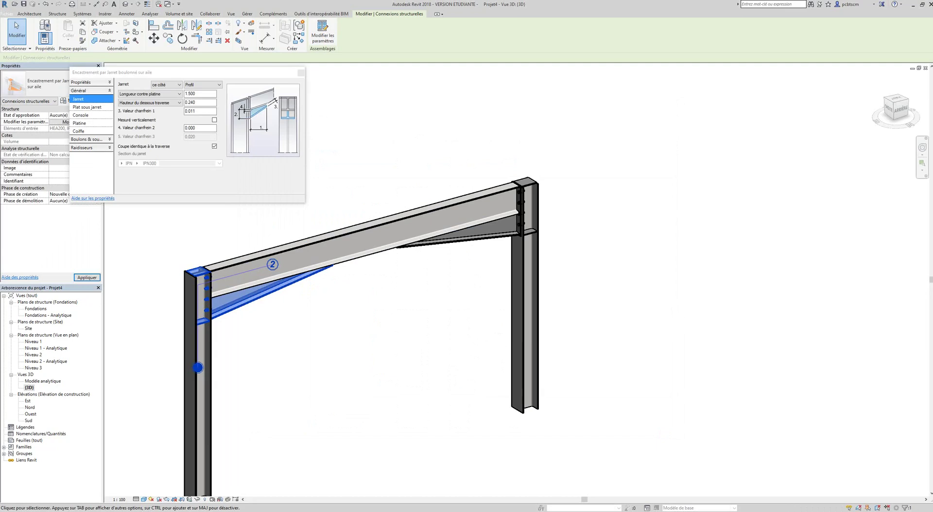
drag(187, 73, 254, 86)
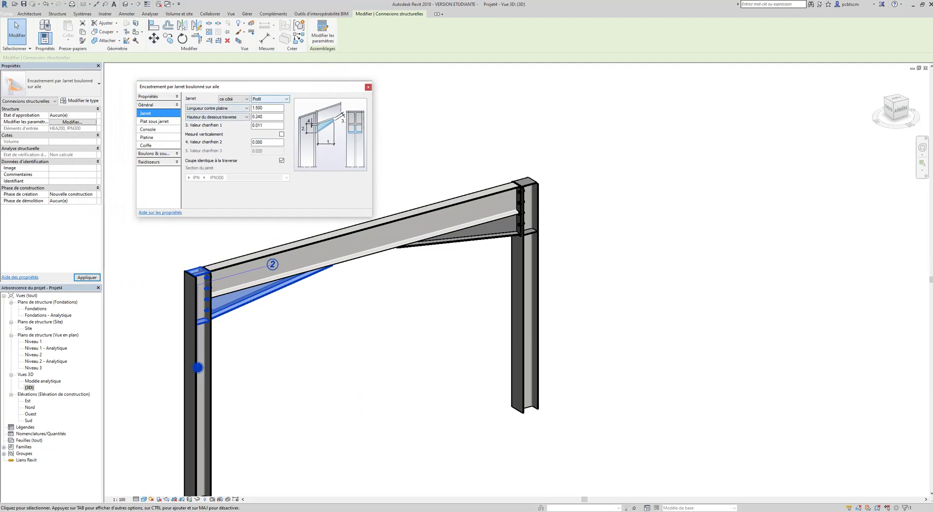
click(163, 122)
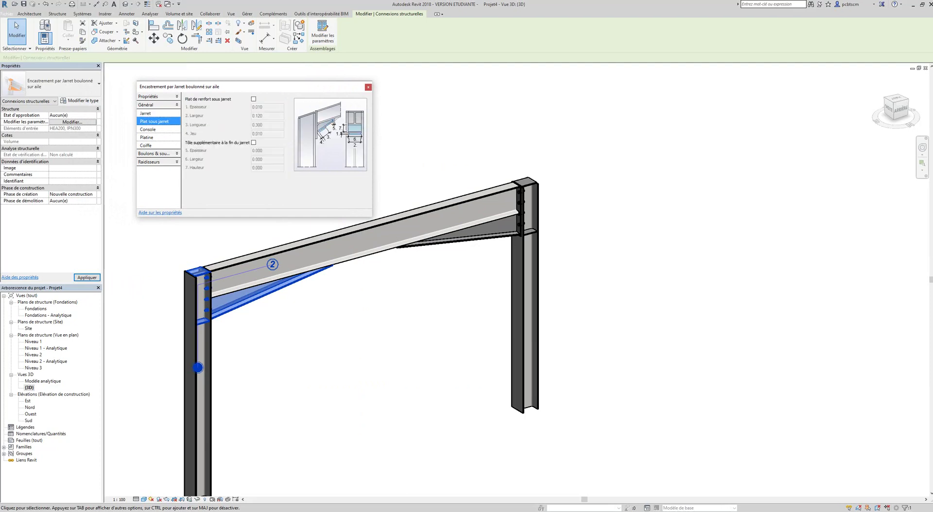
click(157, 130)
click(149, 137)
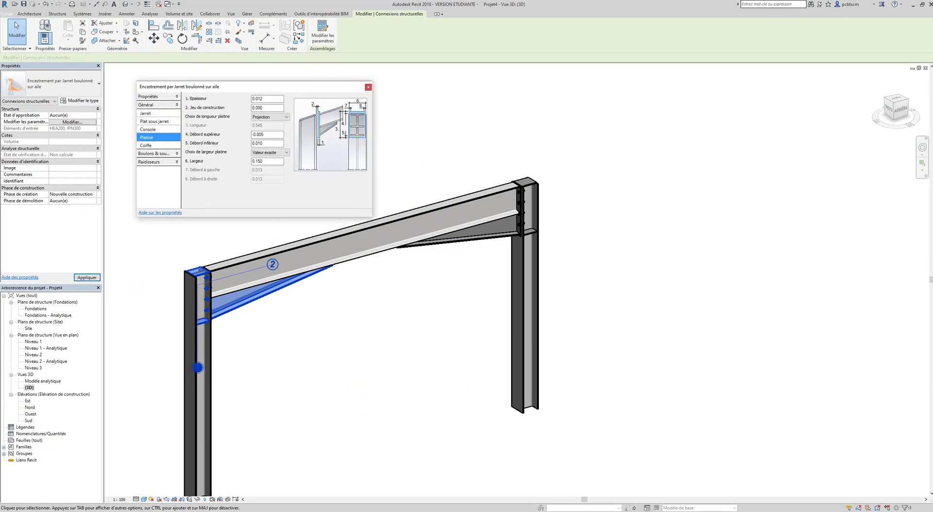
click(148, 146)
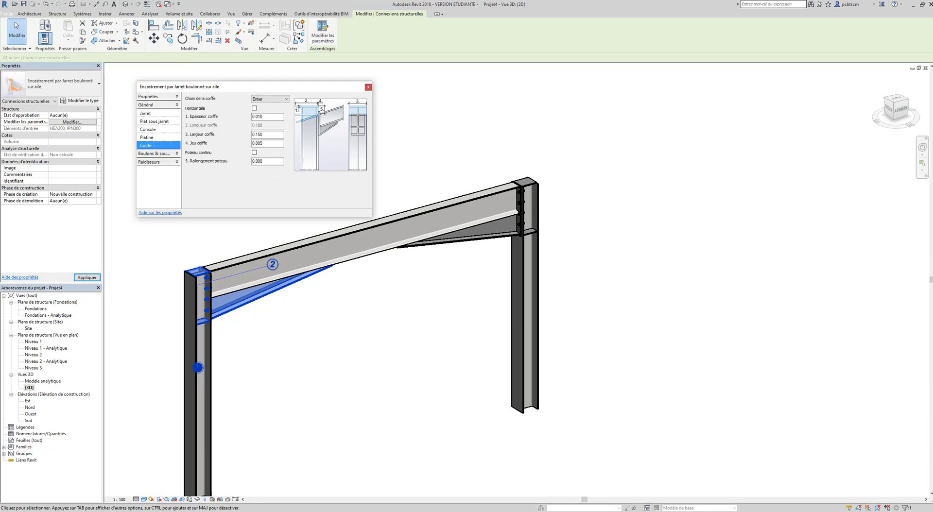
click(368, 88)
key(Escape)
Place a "Pied de Poteau" connection at the base of the left-hand HEA200 column.
scroll(280, 144, down, 1)
scroll(257, 310, up, 1)
click(187, 30)
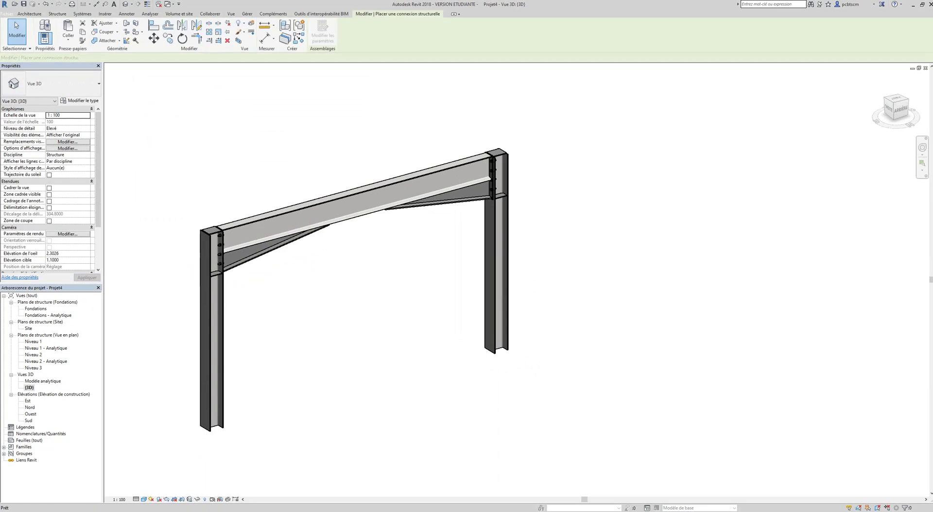
click(51, 83)
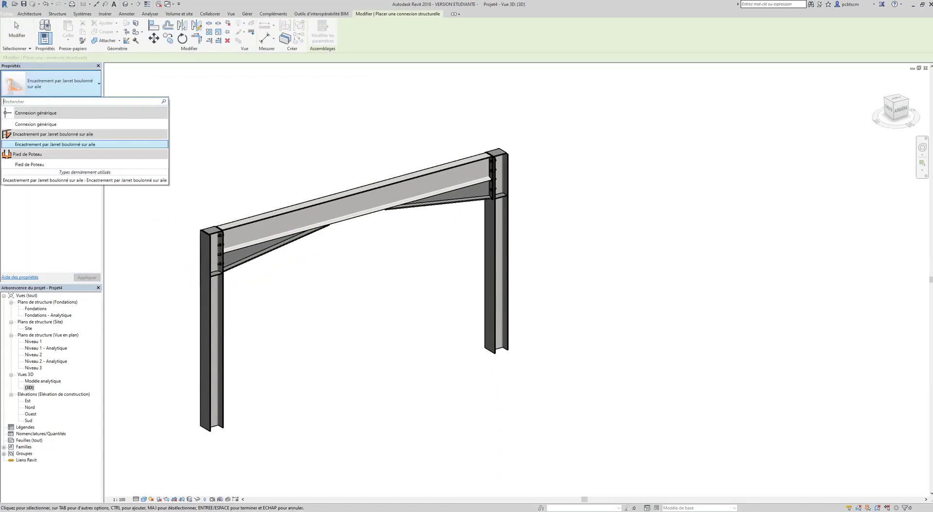
click(29, 164)
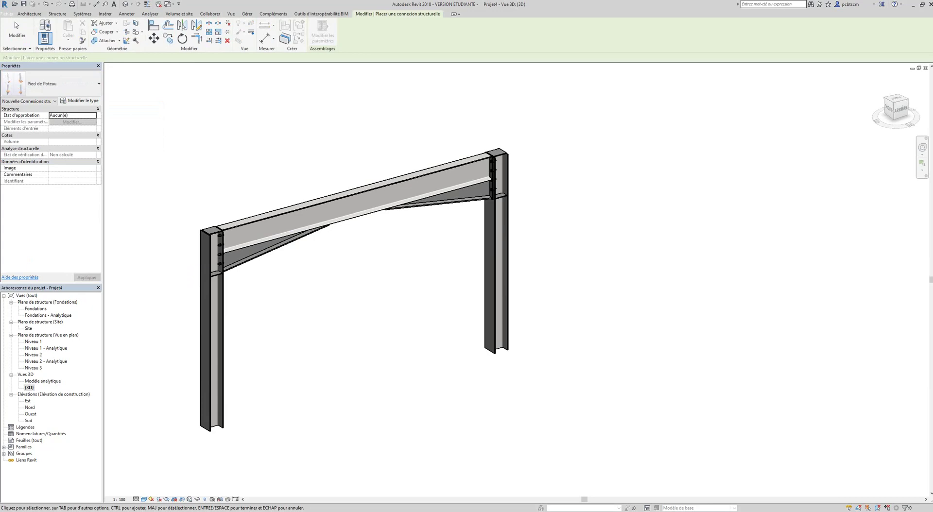
click(213, 423)
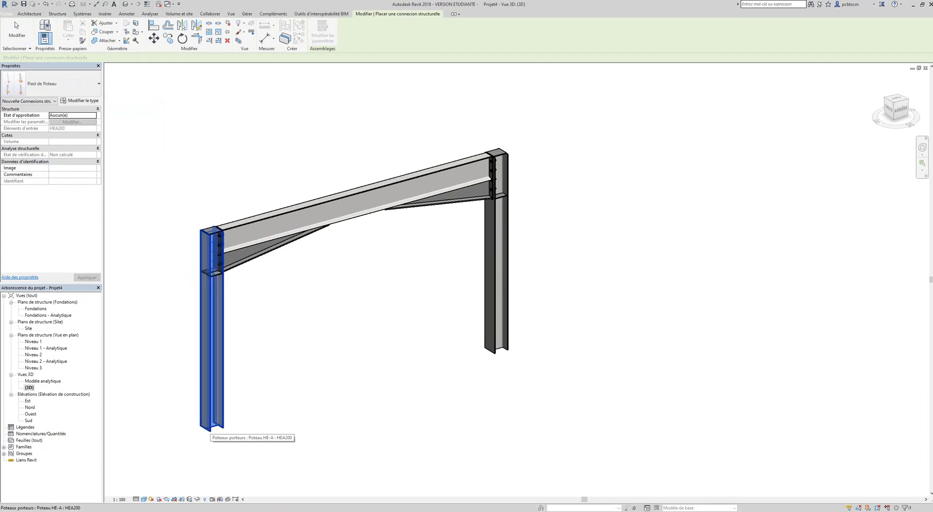
right_click(211, 426)
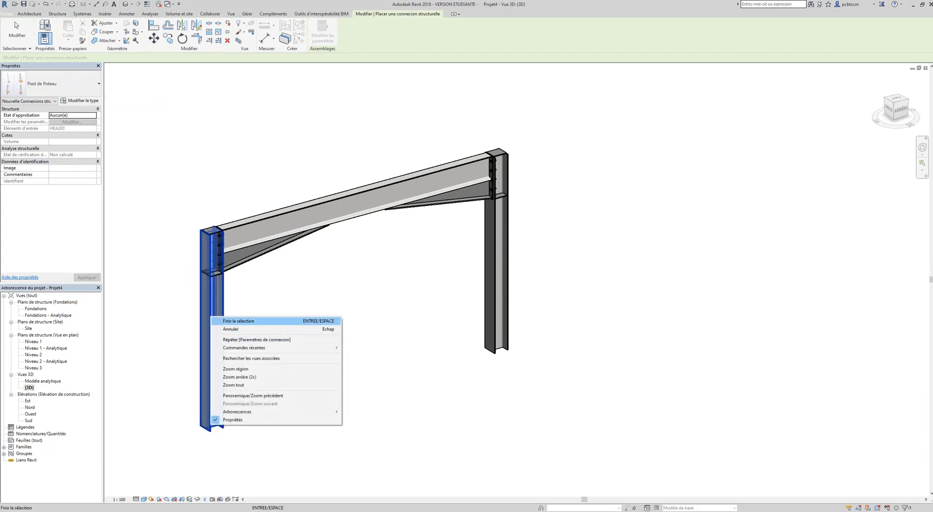
click(251, 319)
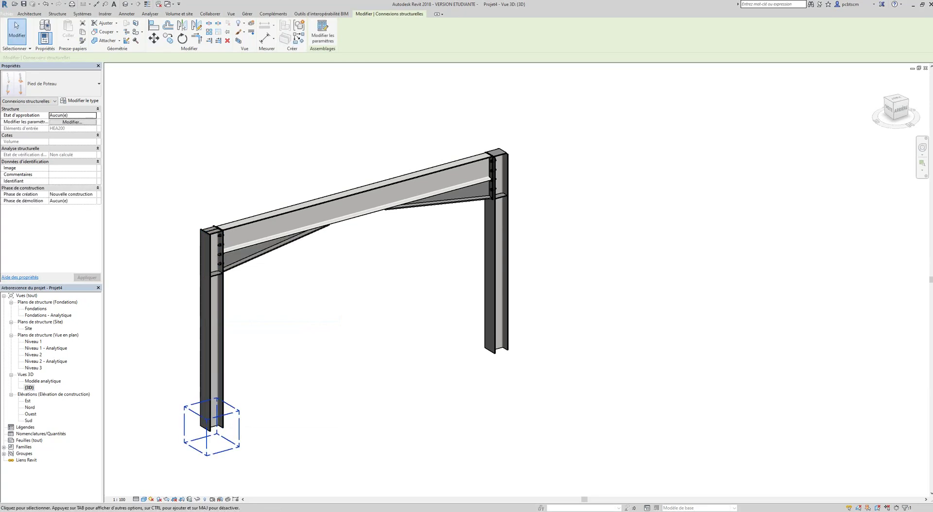
scroll(210, 431, up, 5)
key(Escape)
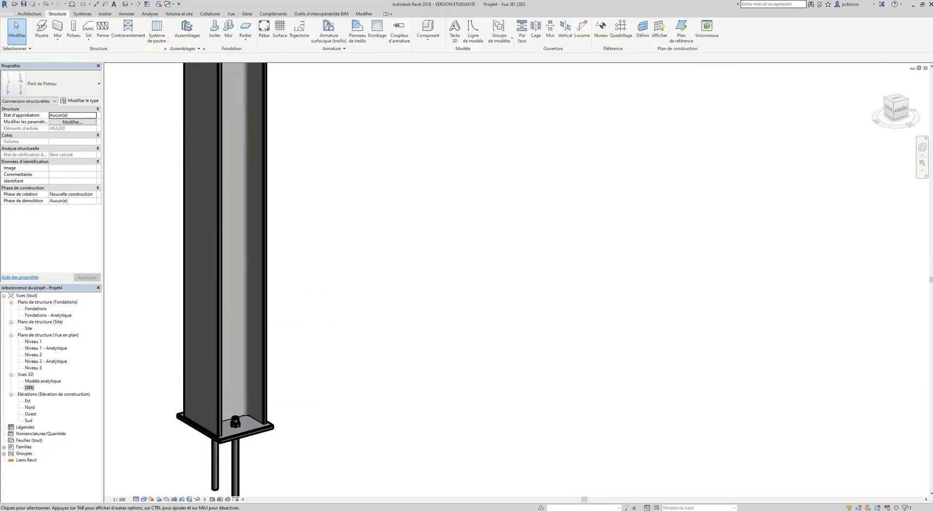
scroll(223, 446, up, 2)
scroll(284, 365, down, 4)
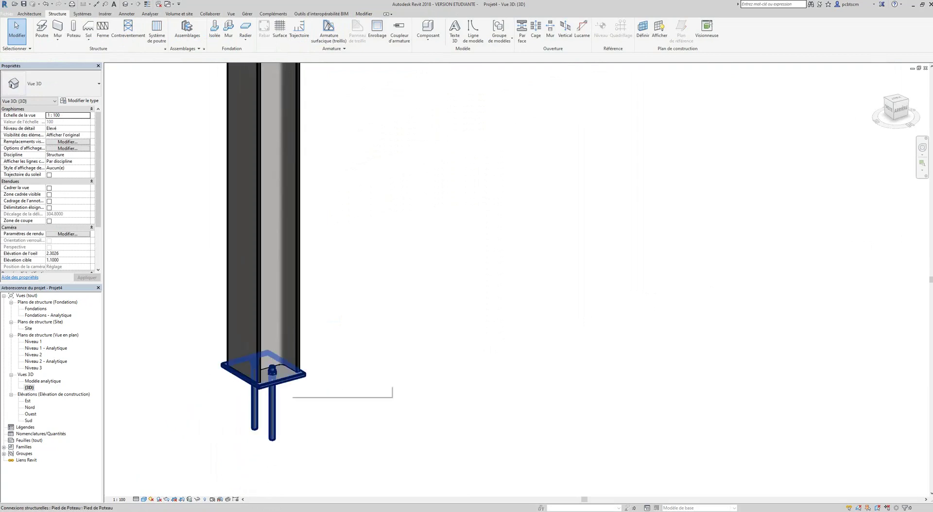
click(284, 379)
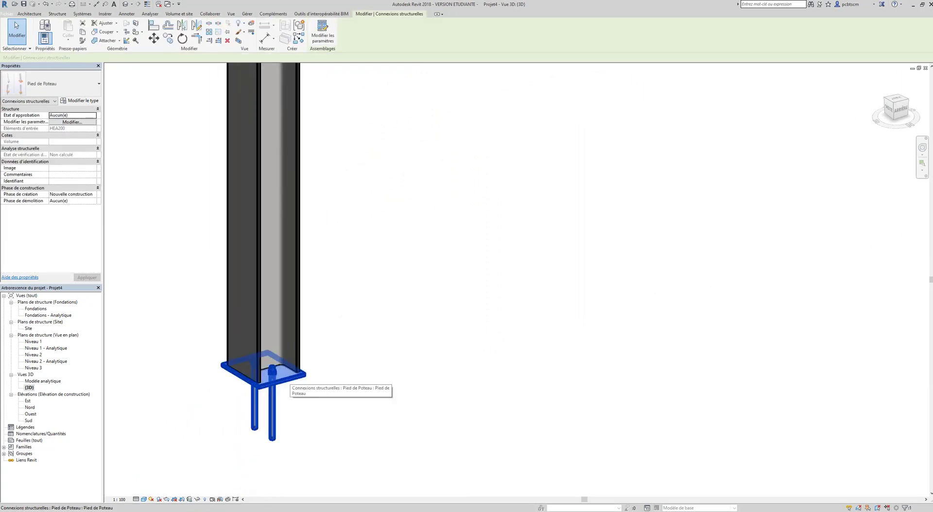
right_click(289, 379)
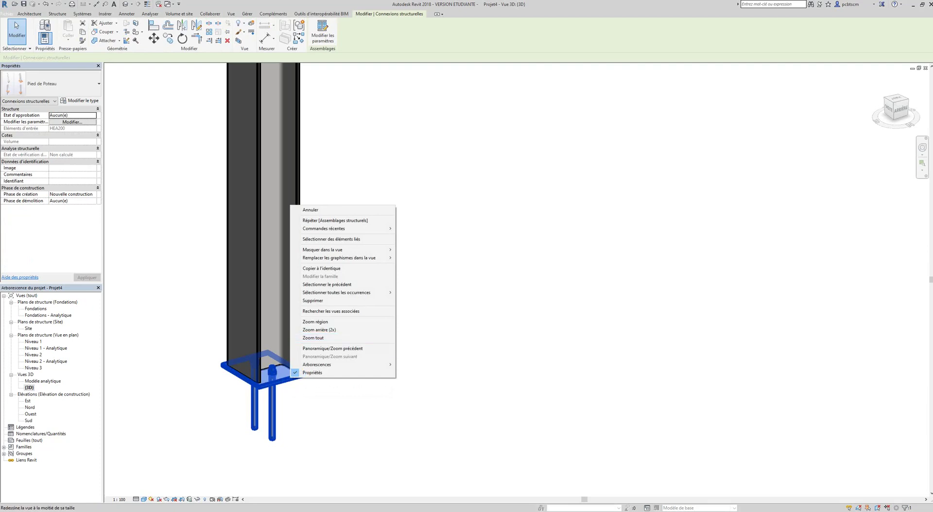
key(Escape)
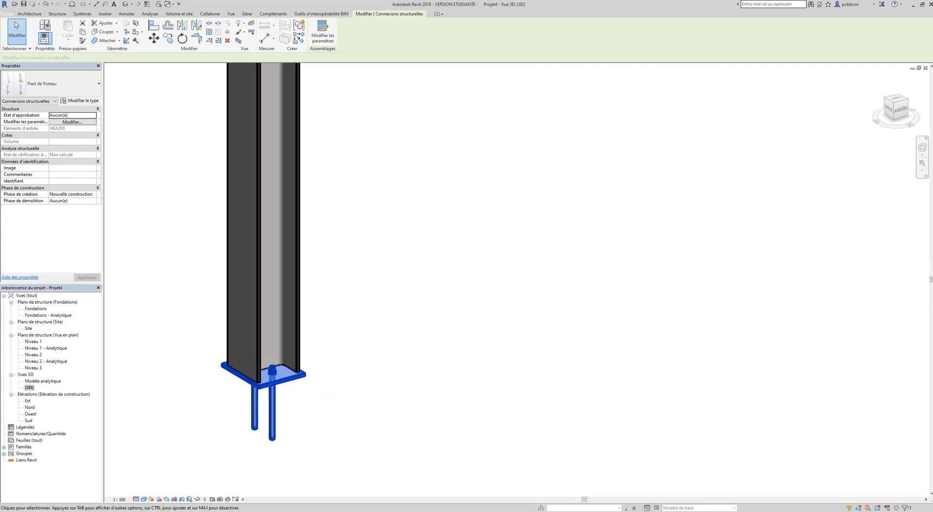
key(Escape)
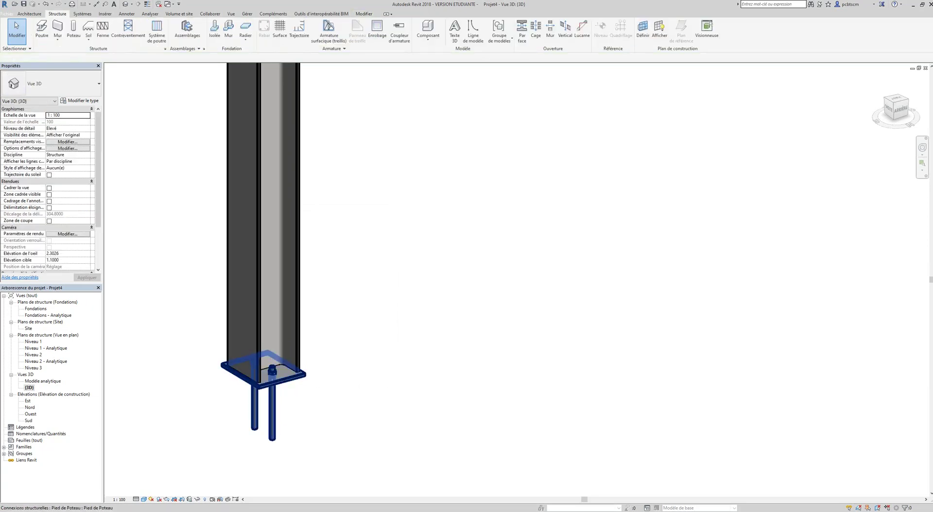
Place the same "Pied de Poteau" connection at the base of the right-hand HEA200 column.
scroll(228, 370, down, 4)
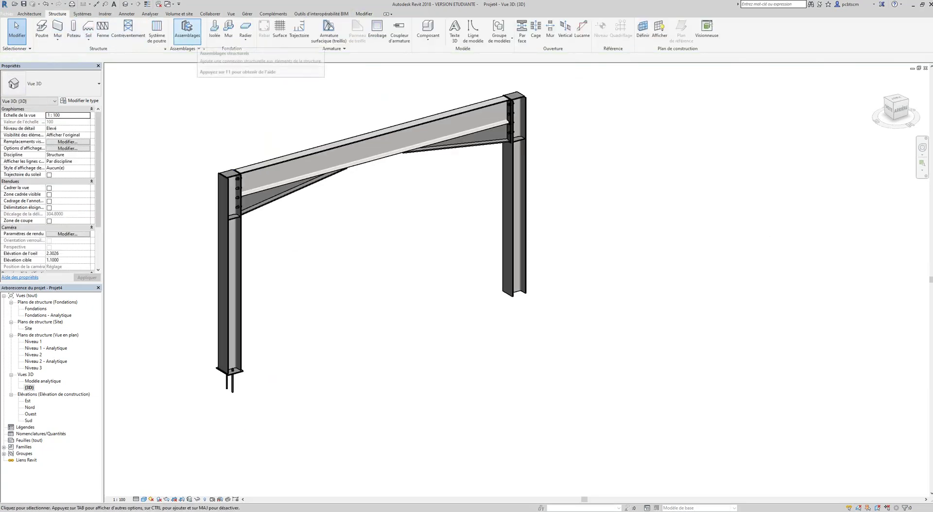
click(187, 29)
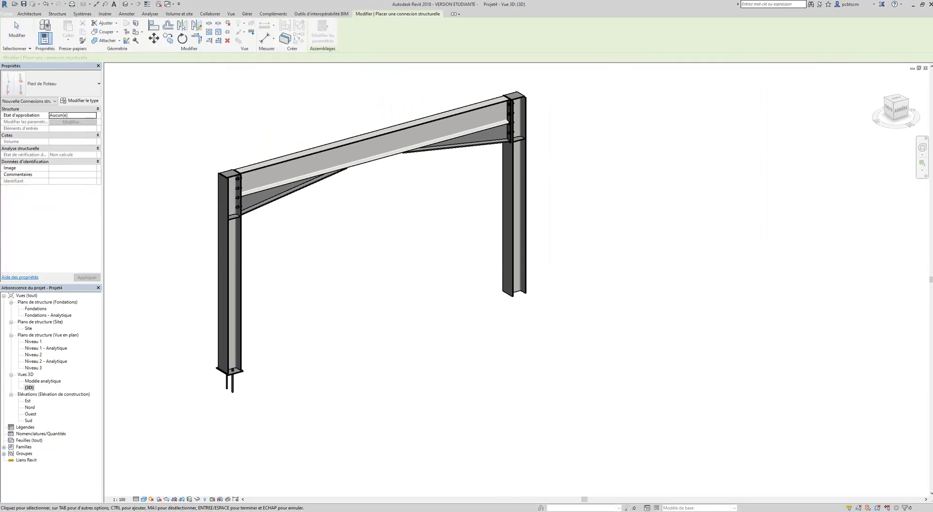
scroll(507, 282, up, 3)
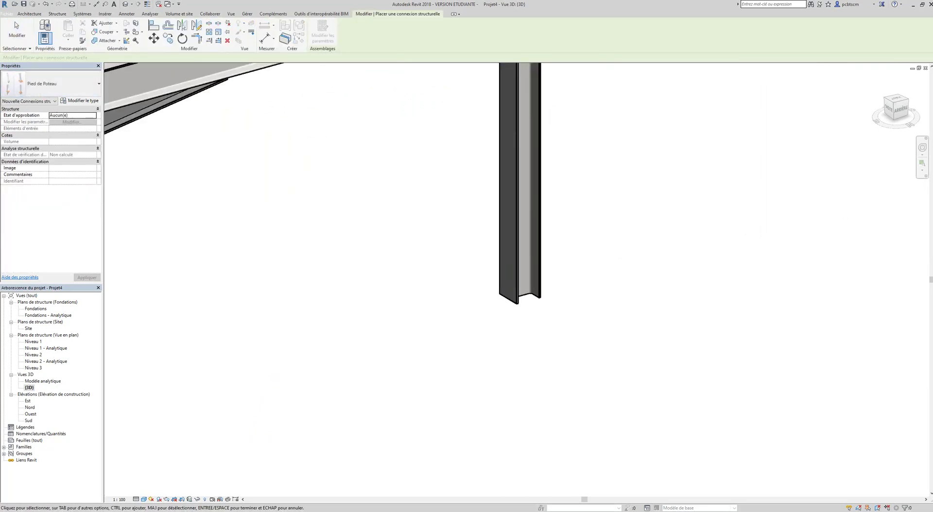
click(506, 283)
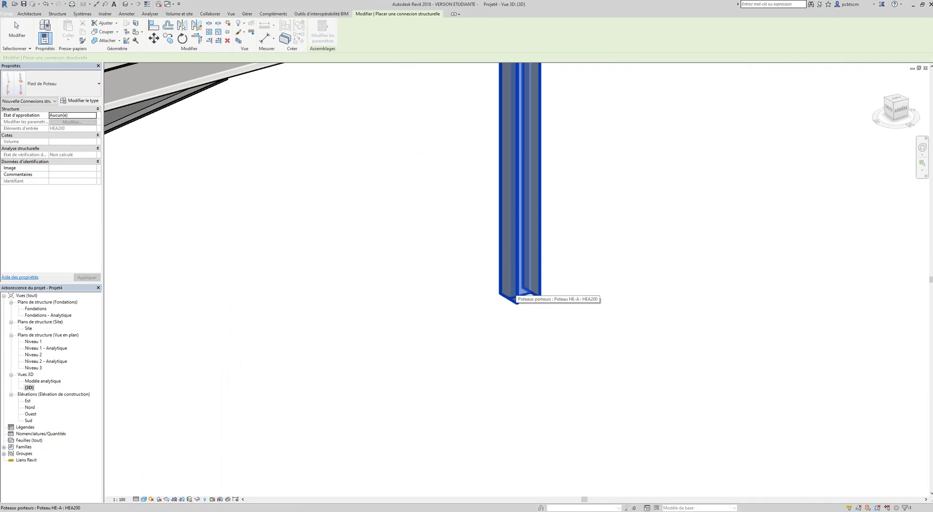
right_click(514, 285)
click(535, 289)
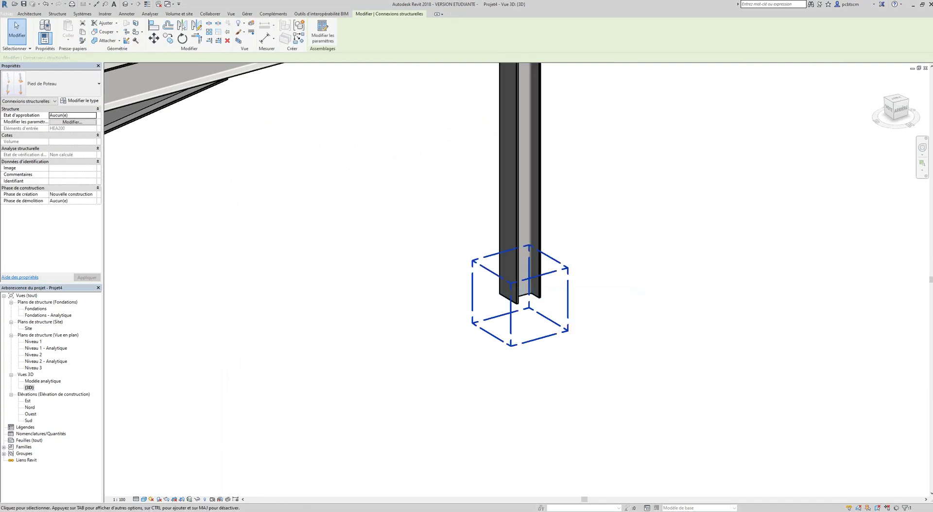
click(581, 356)
scroll(581, 355, down, 2)
scroll(579, 360, down, 1)
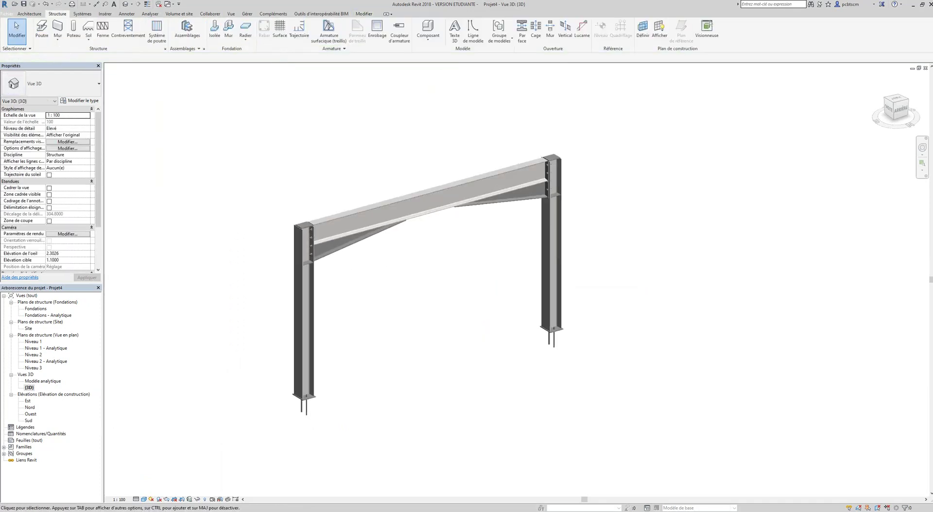
scroll(489, 348, up, 2)
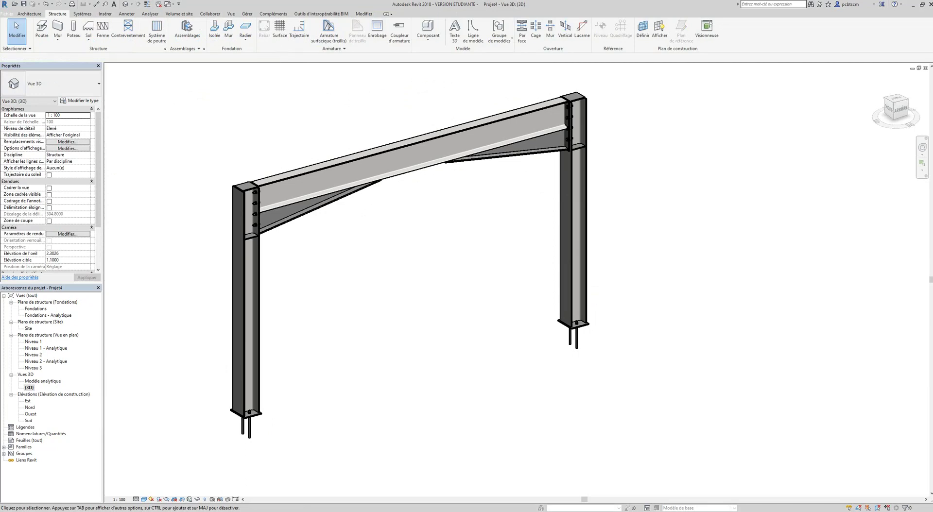